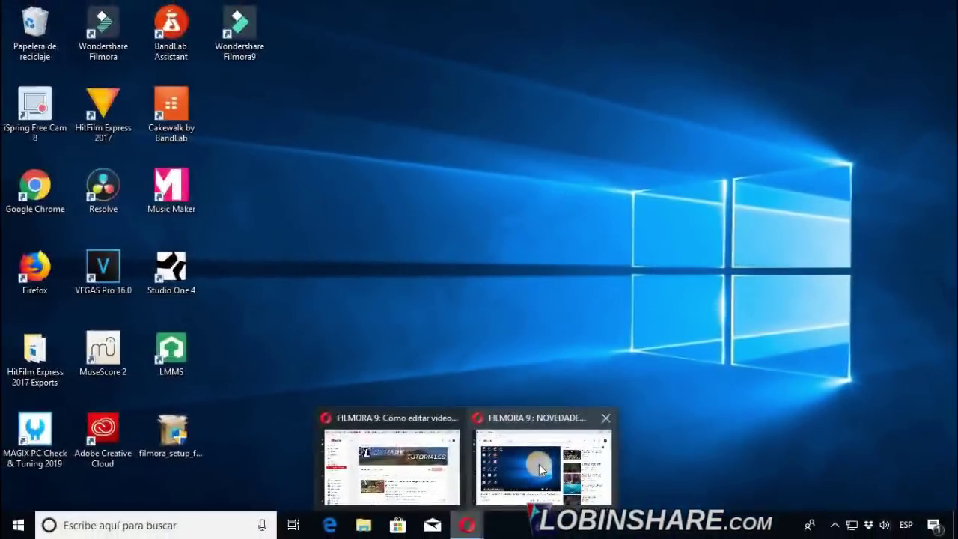
Step: Switch to the Filmora 9 review video in the browser and follow the complete tutorial list link in its description
left_click(536, 428)
scroll(608, 311, "down", 2)
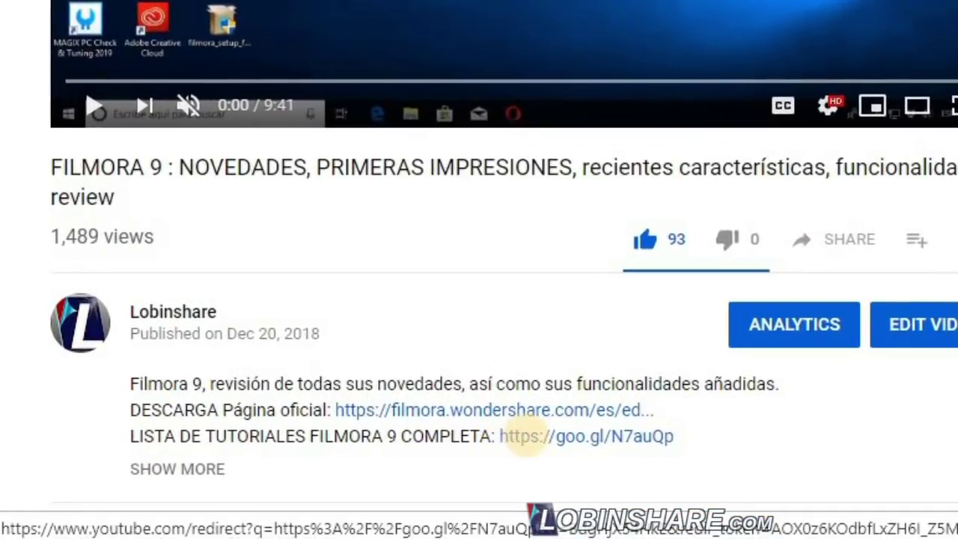
left_click(524, 437)
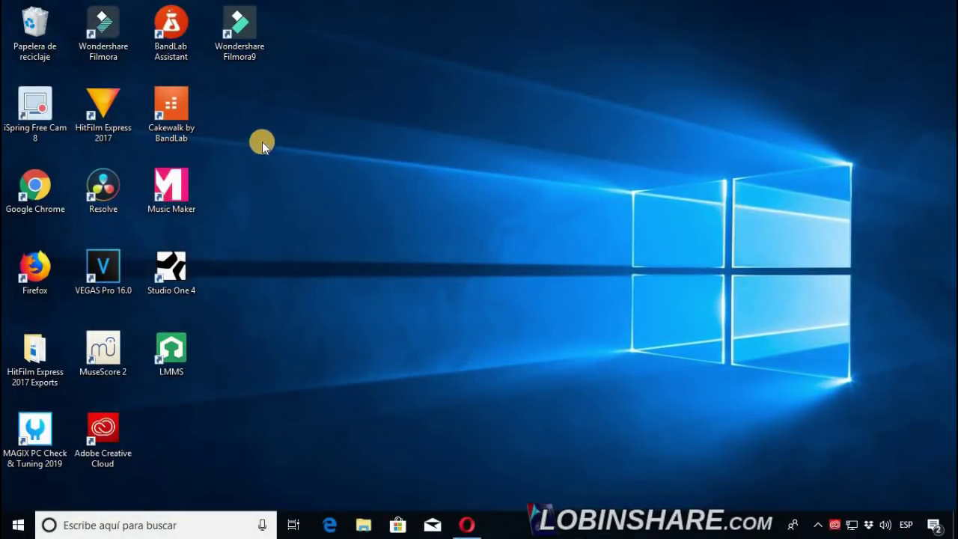
Step: Launch Wondershare Filmora9 and create a new project
double_click(239, 33)
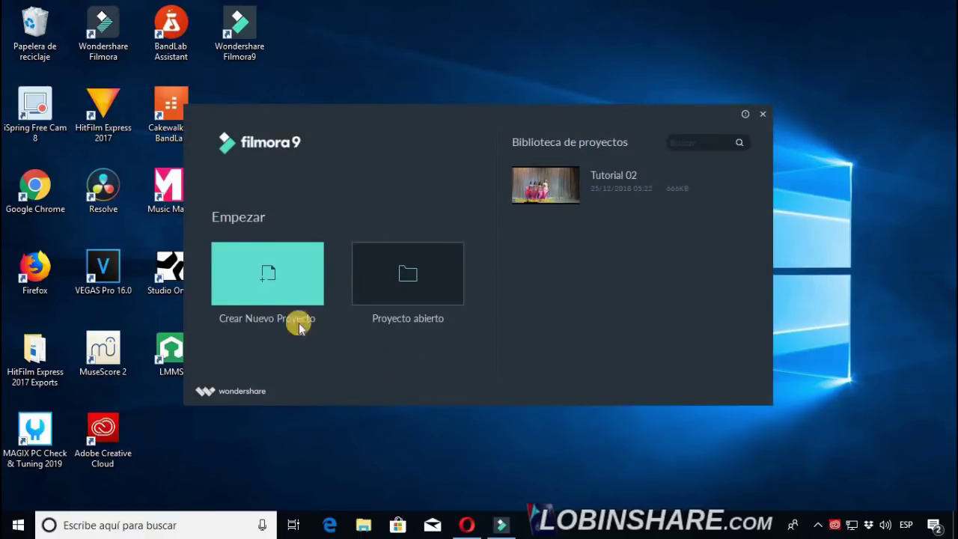
left_click(266, 273)
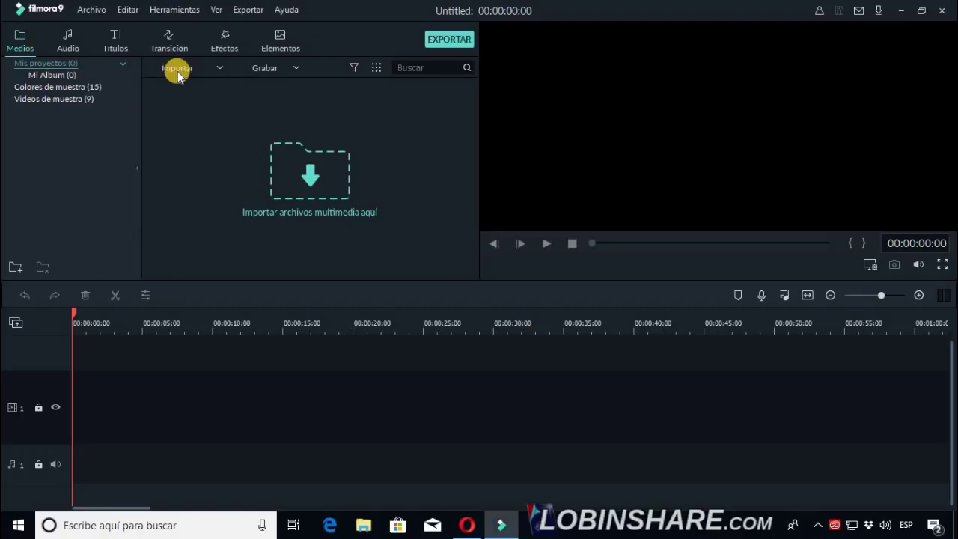
Step: Import the CHRISTMAS GIFT GUIDE and Decorando+La+Casa videos from the Vídeos folder and accept creating proxy files
left_click(202, 69)
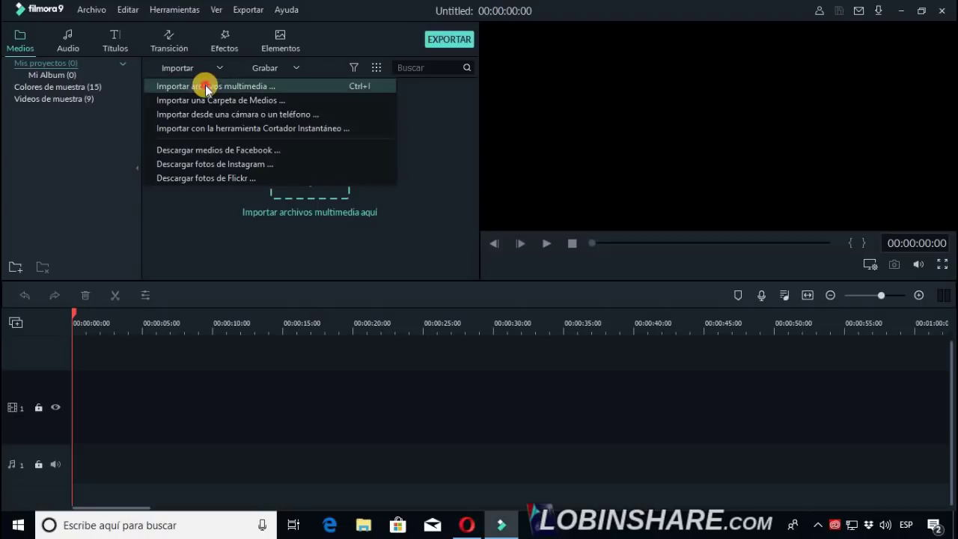
left_click(202, 84)
left_click(56, 222)
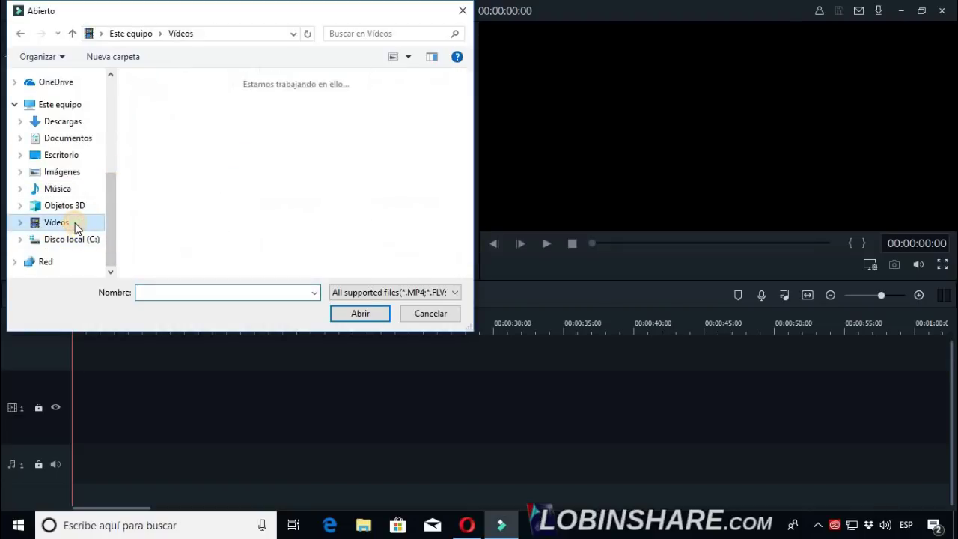
left_click(260, 188)
left_click(468, 171)
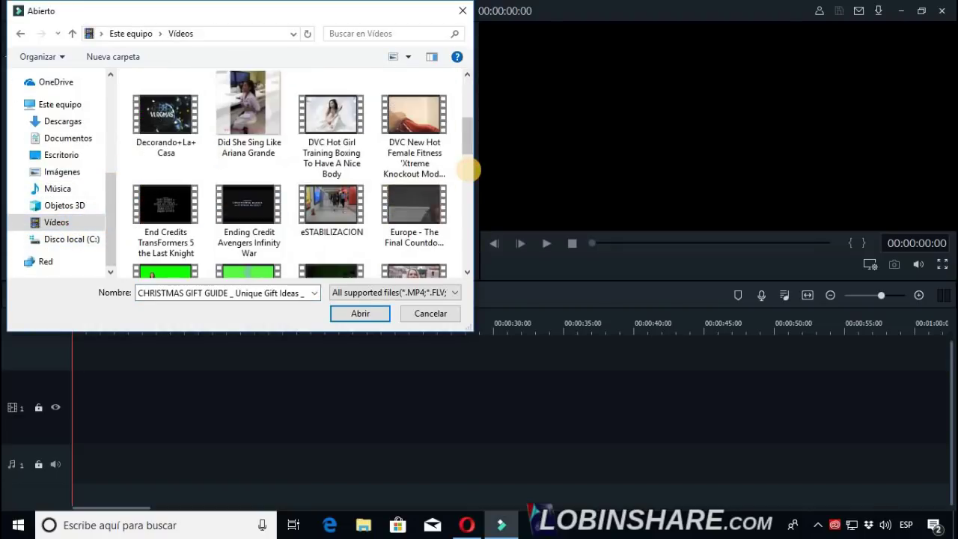
left_click(179, 138, "ctrl")
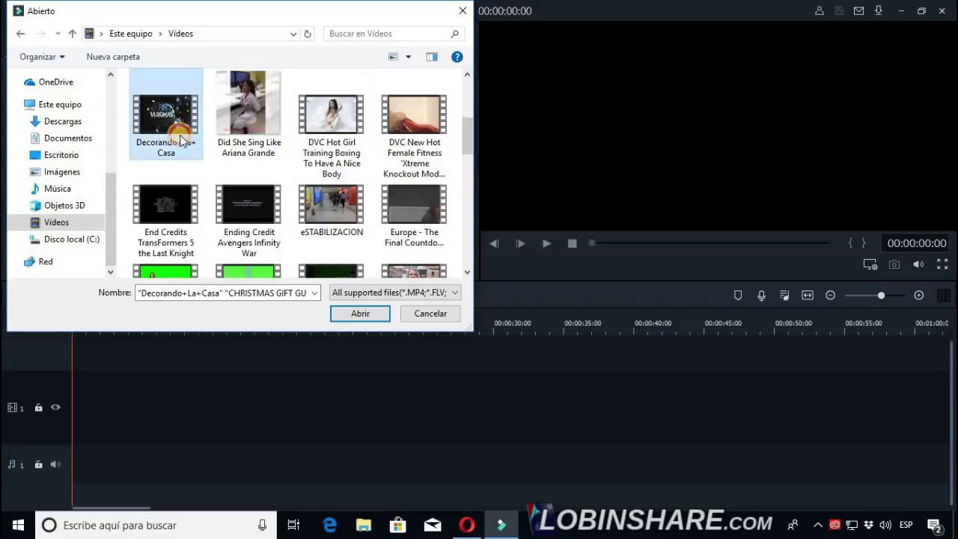
left_click(363, 311)
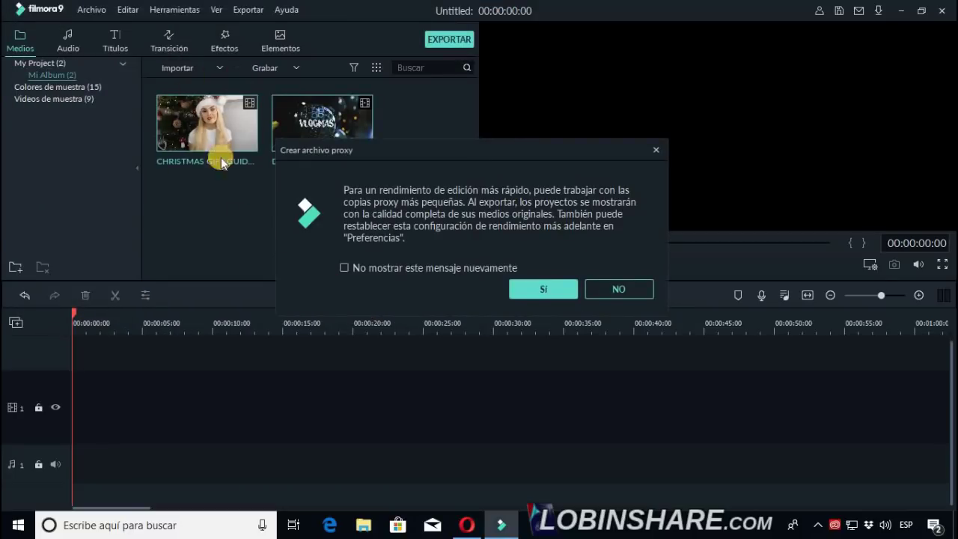
left_click(544, 289)
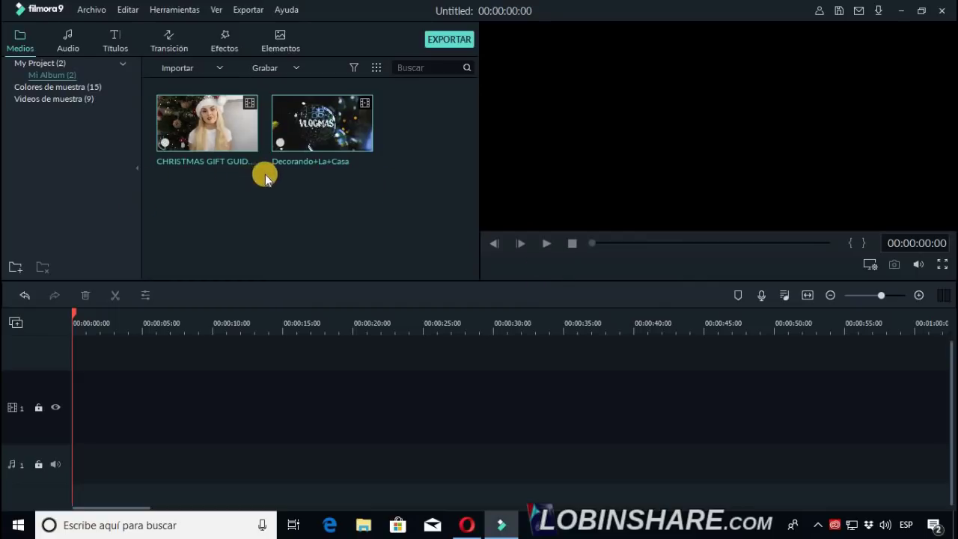
Step: Import the uiggiuiu and youtube-high-resolution-logo images from the Imágenes folder
left_click(186, 70)
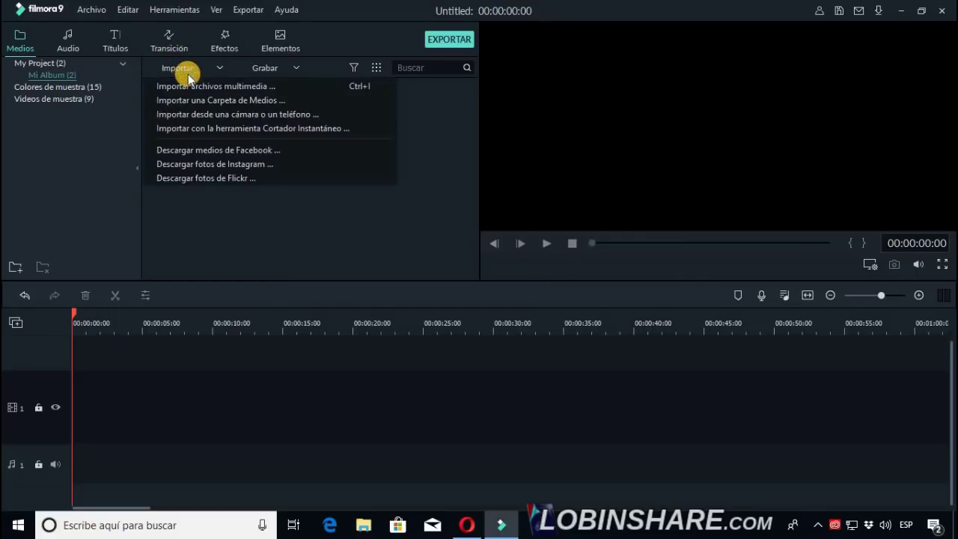
left_click(192, 87)
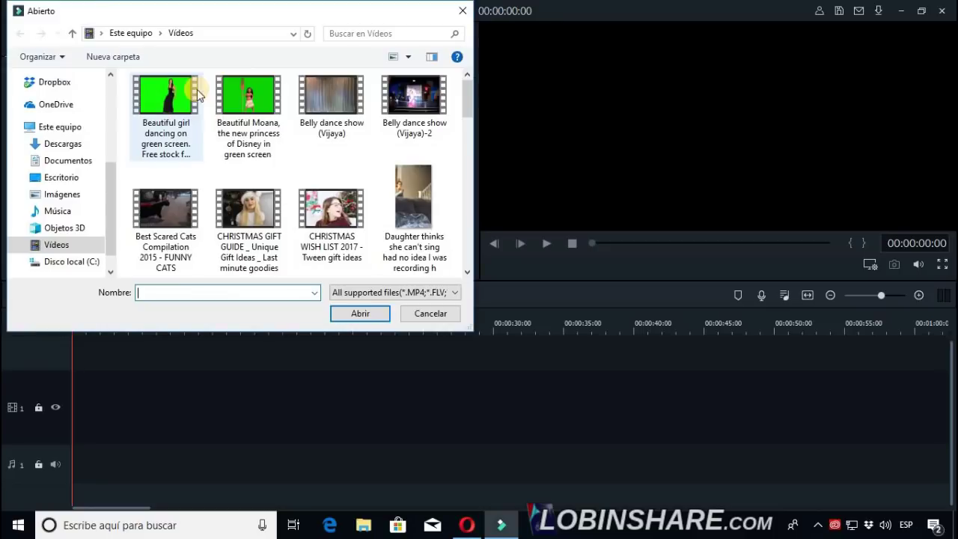
left_click(62, 194)
left_click_drag(466, 112, 464, 258)
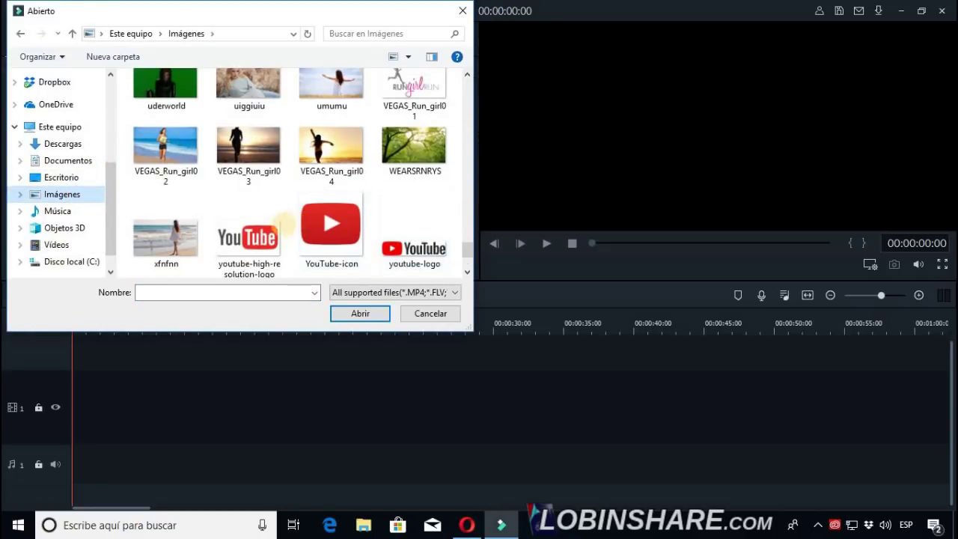
left_click(248, 233)
scroll(269, 156, "up", 1)
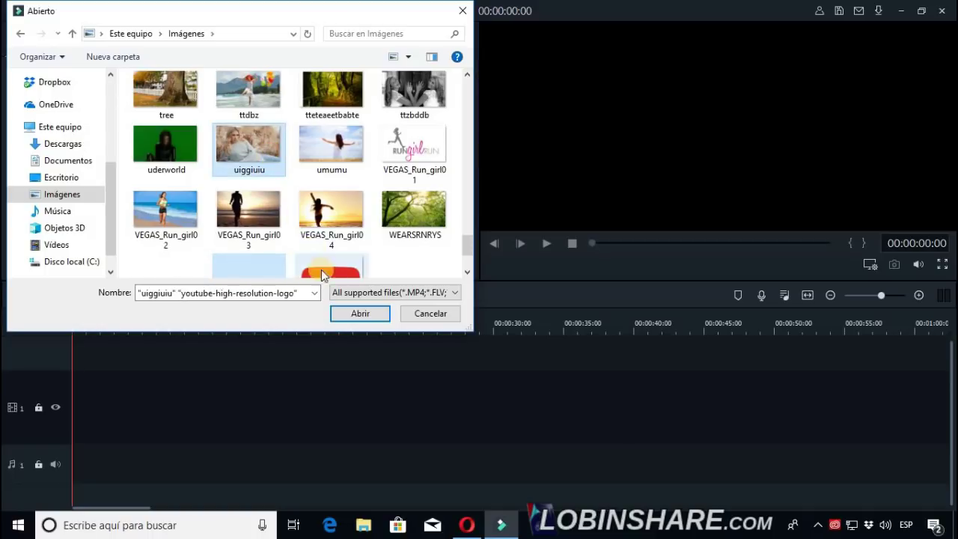
left_click(344, 313)
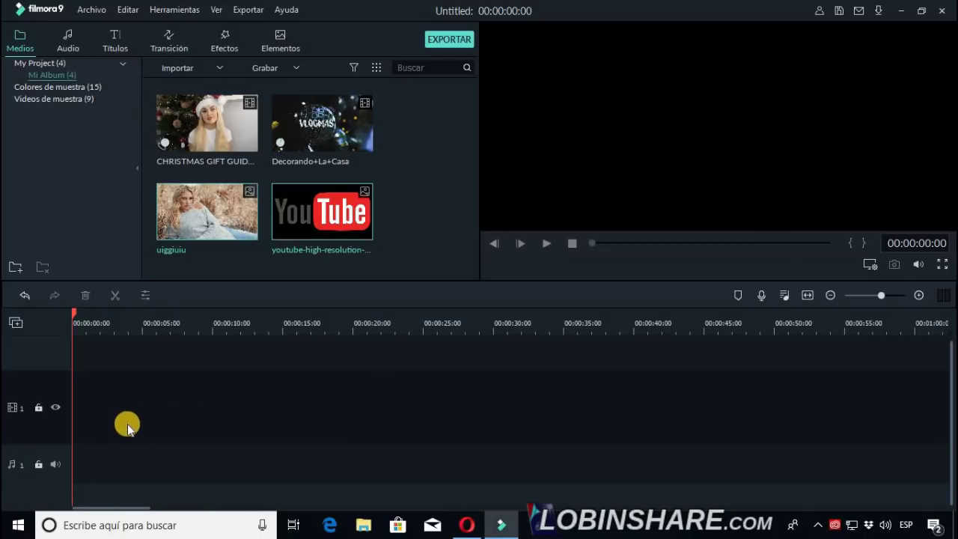
Step: Place the CHRISTMAS GIFT GUIDE clip at the start of video track 1, matching the project settings to the media
mouse_move(236, 195)
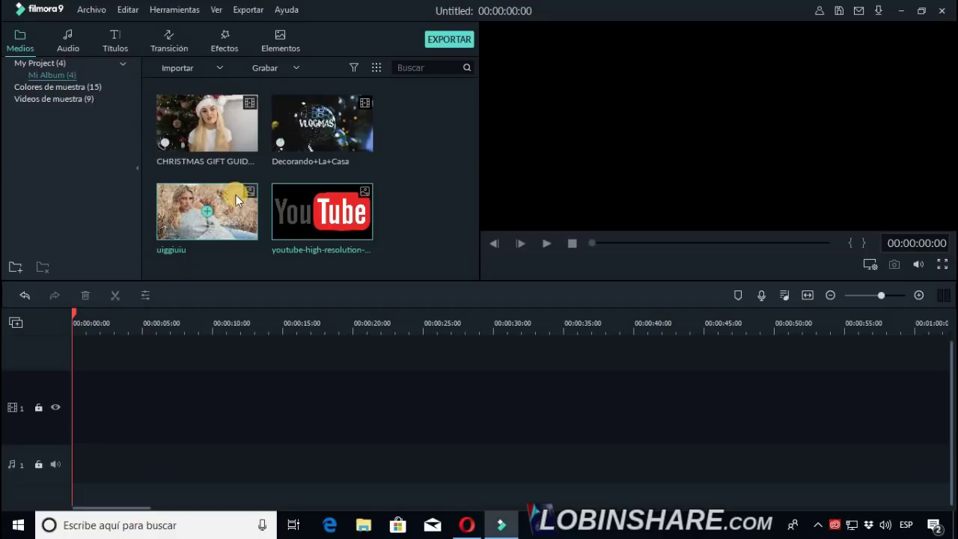
left_click(236, 155)
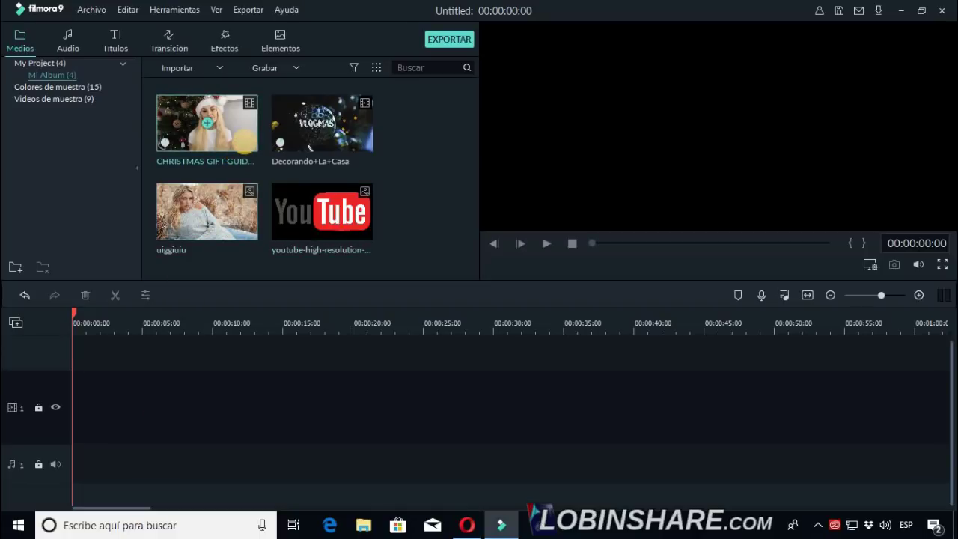
mouse_move(226, 134)
left_click_drag(226, 136, 67, 399)
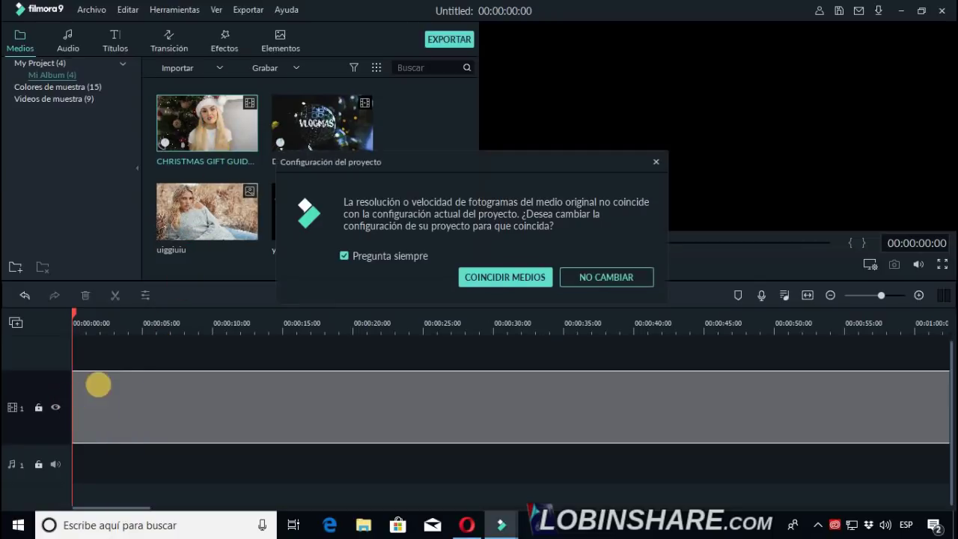
left_click(473, 276)
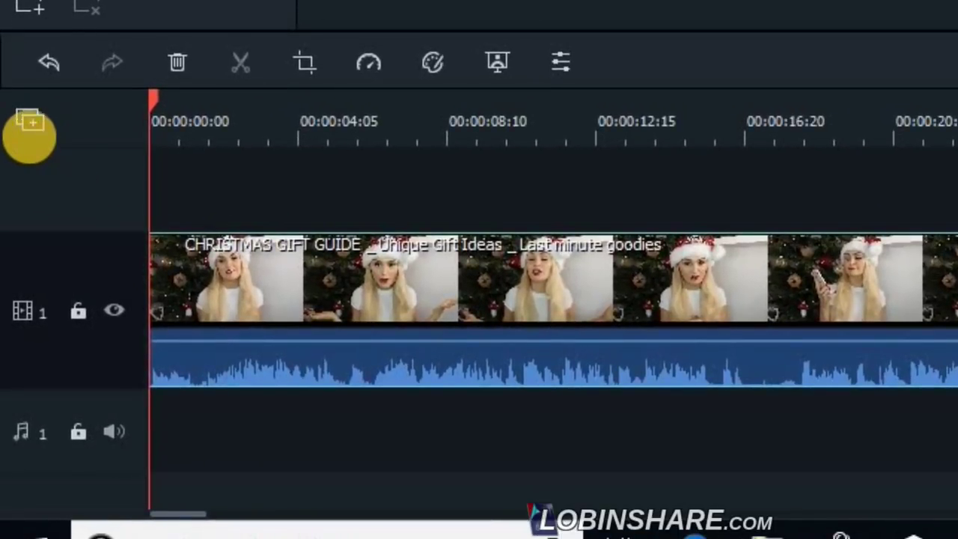
Step: Add a second video track to the timeline and reduce the height of video track 1
left_click(30, 121)
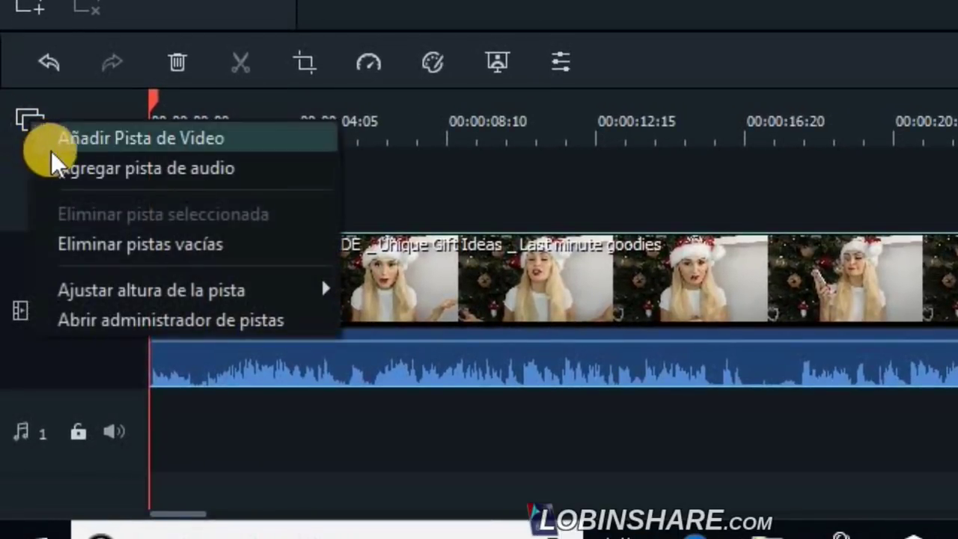
left_click(253, 141)
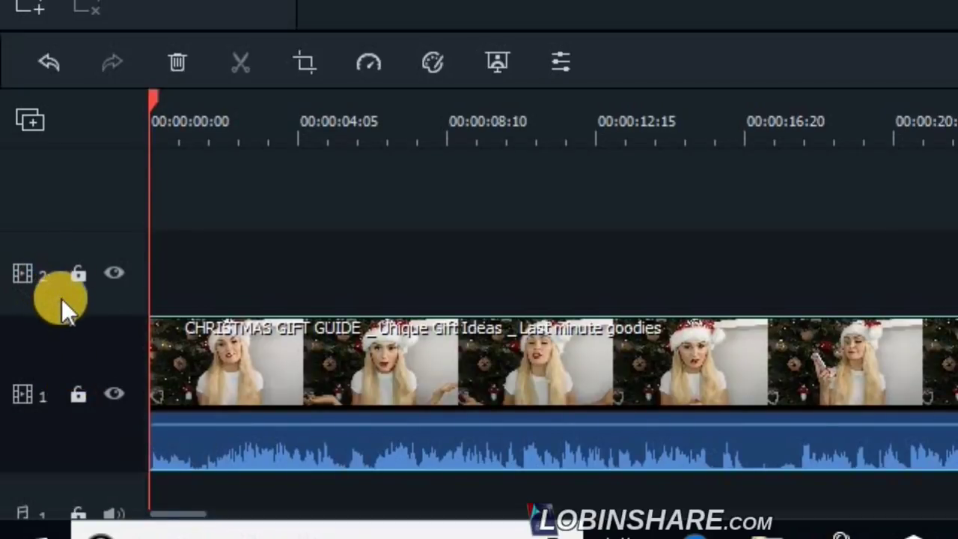
scroll(134, 278, "down", 2)
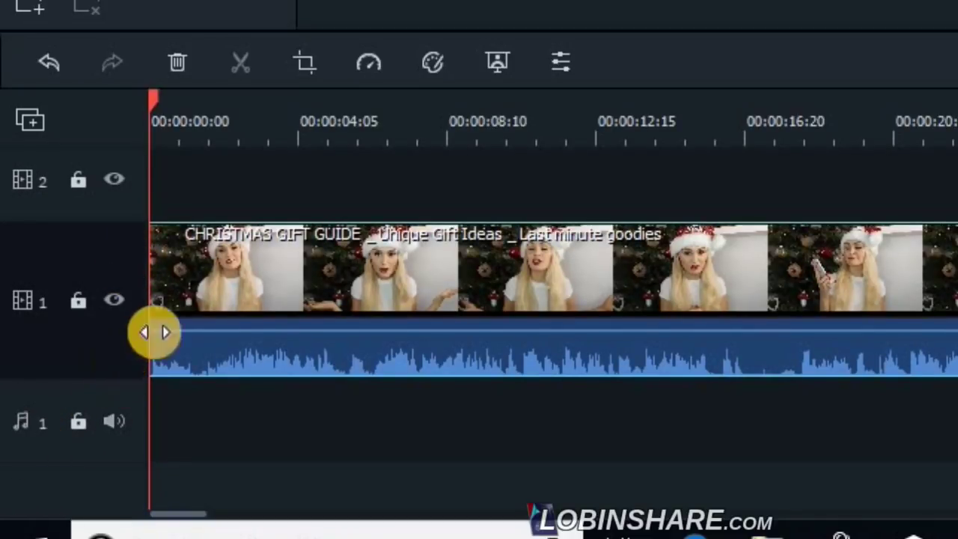
scroll(181, 304, "up", 2)
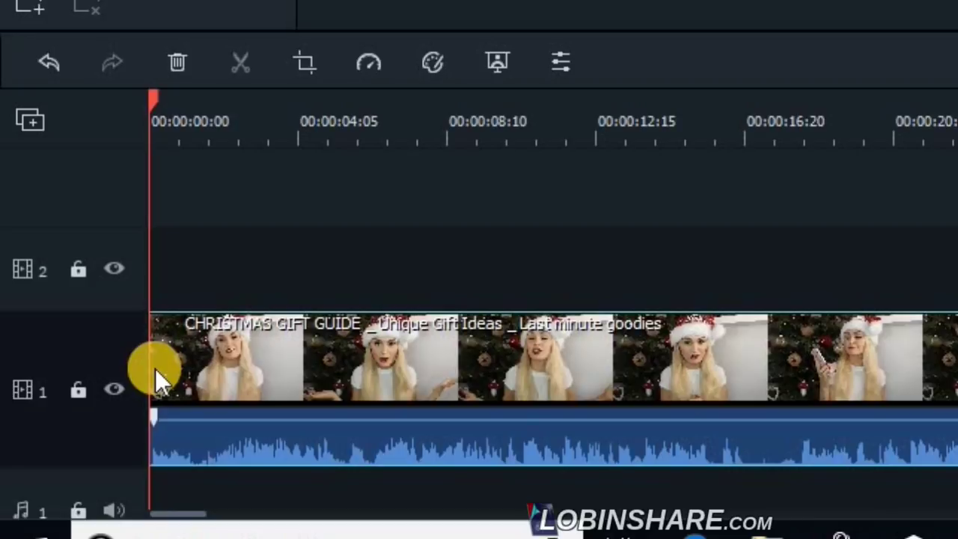
left_click_drag(119, 313, 122, 380)
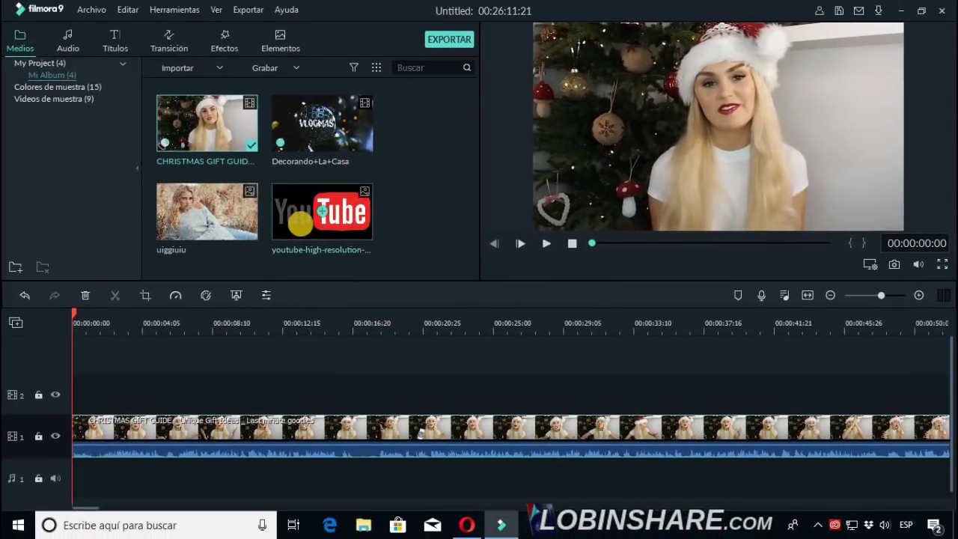
Step: Place the YouTube logo image on video track 2 at about 2 seconds and preview the overlay at 00:00:04:20
left_click(301, 228)
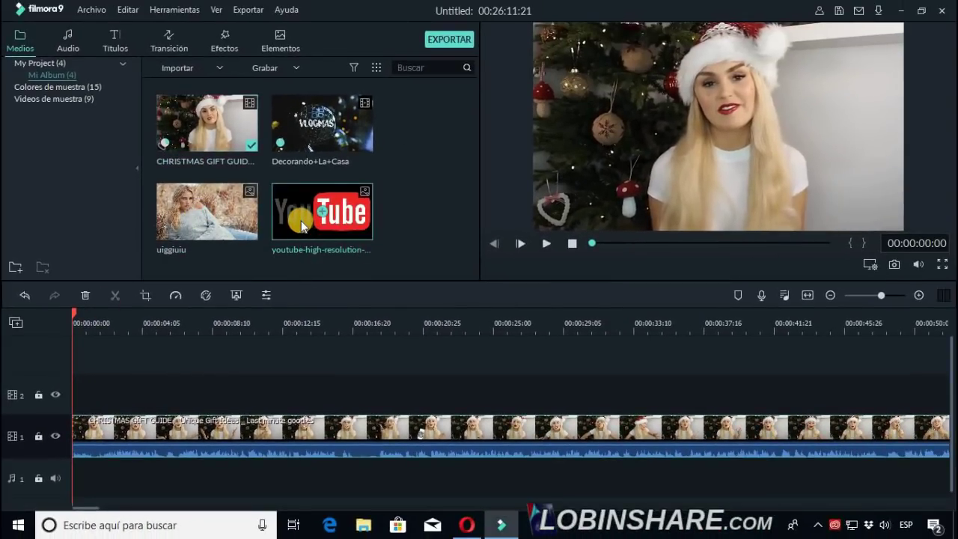
left_click_drag(300, 224, 281, 235)
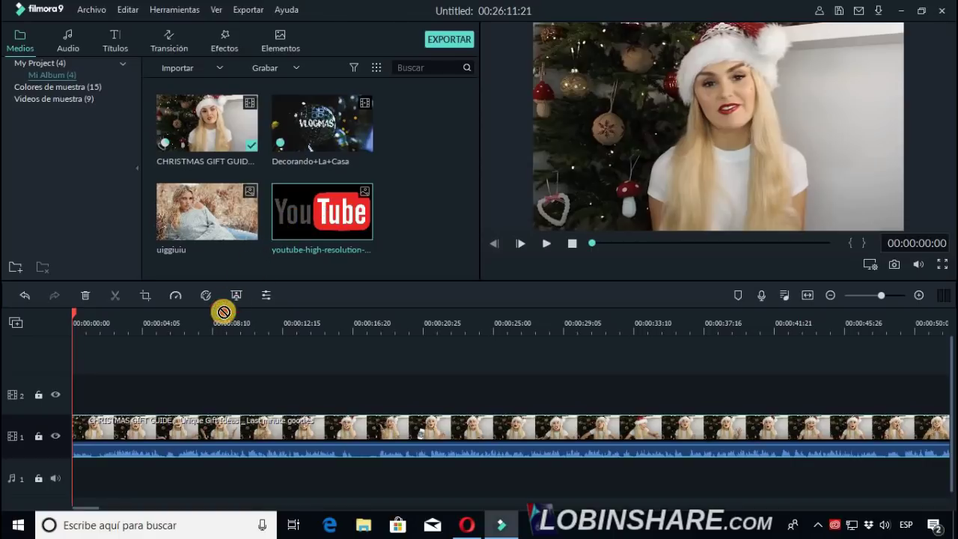
left_click_drag(222, 312, 107, 391)
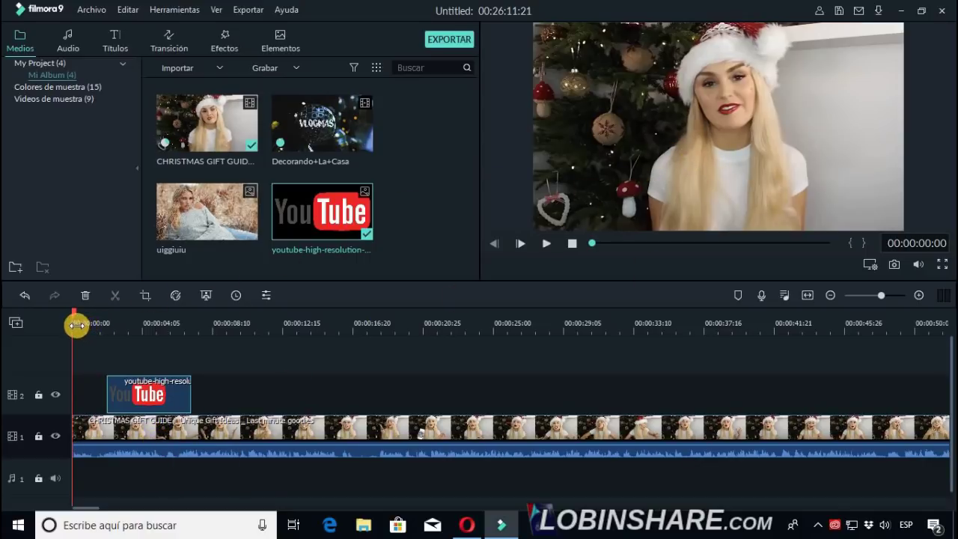
left_click(150, 320)
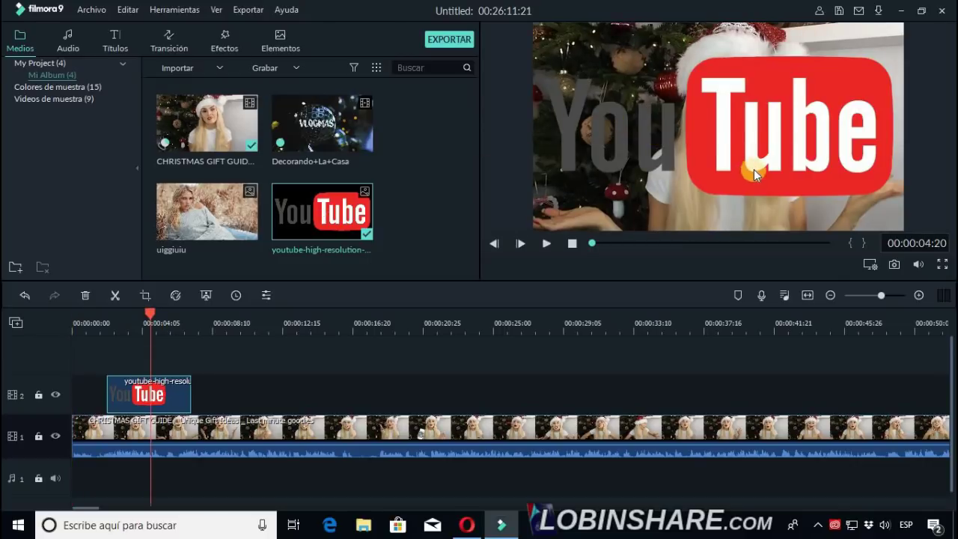
left_click(796, 140)
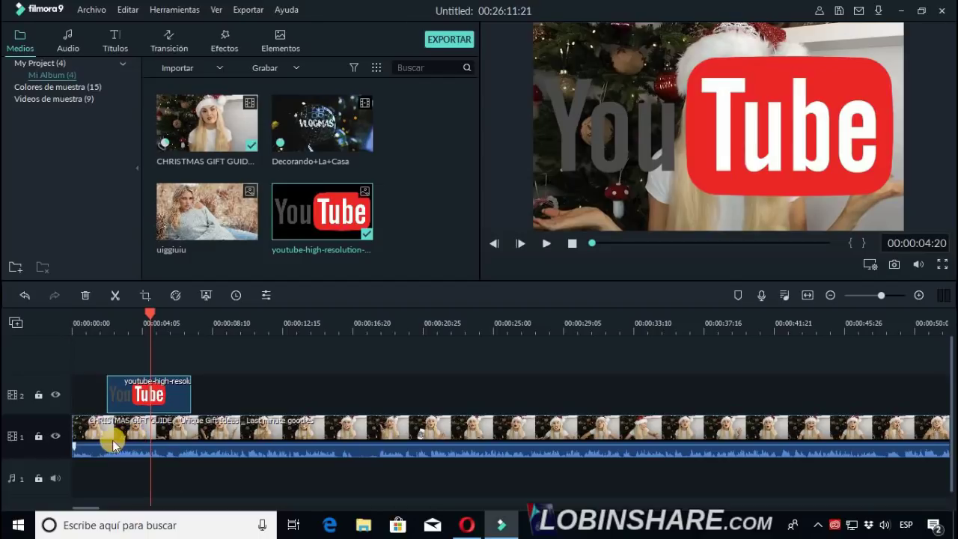
Step: Add a third video track to the timeline
left_click(15, 322)
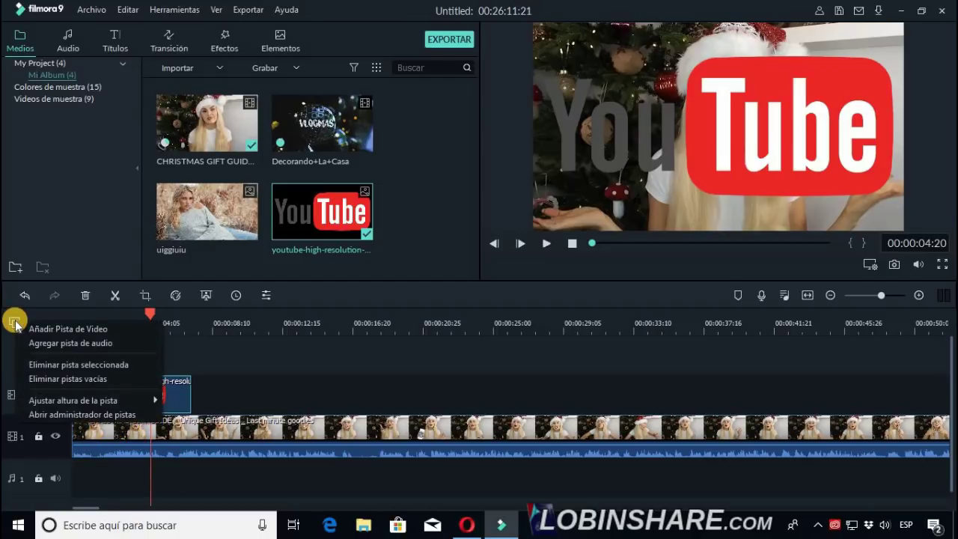
left_click(67, 329)
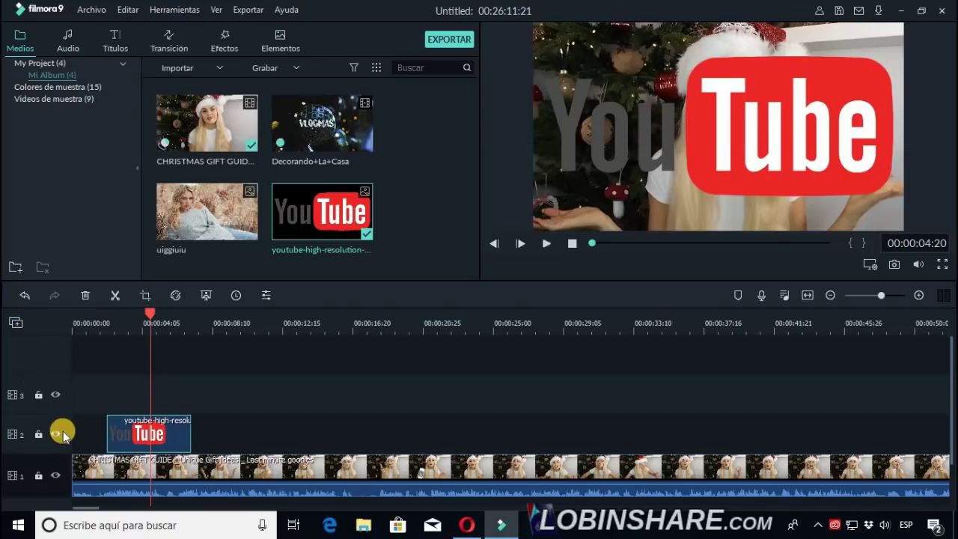
scroll(93, 416, "down", 1)
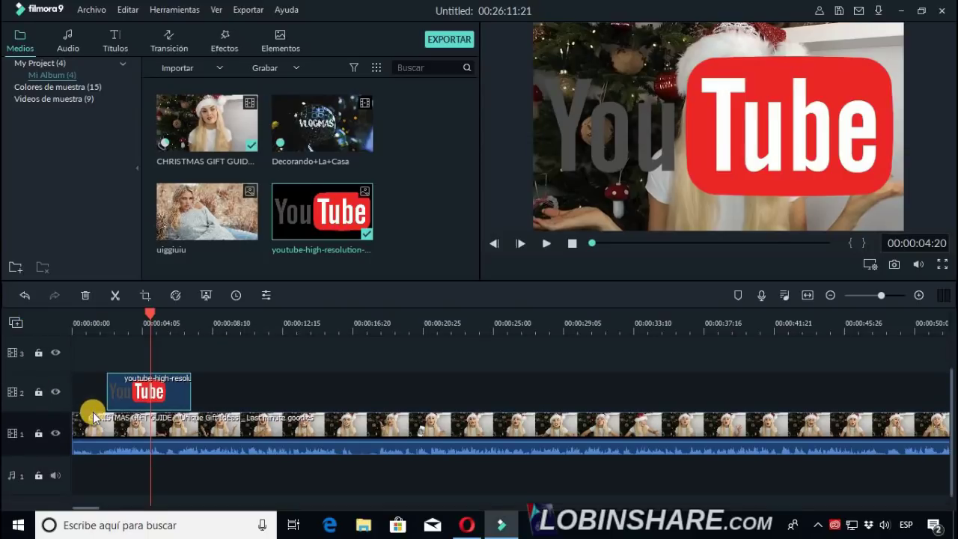
Step: Move the CHRISTMAS GIFT GUIDE clip to video track 3 above the logo, and return it to the start of video track 1
left_click(99, 429)
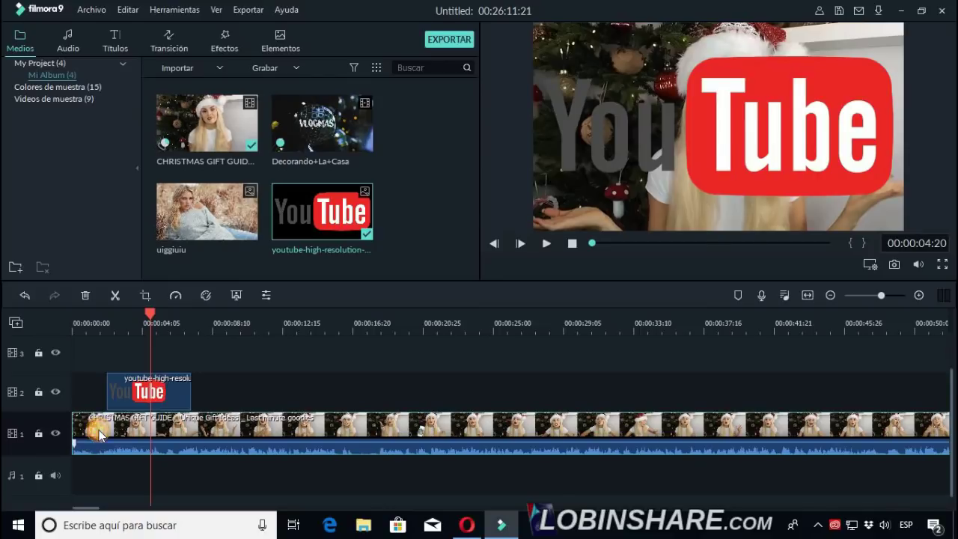
left_click_drag(99, 429, 100, 356)
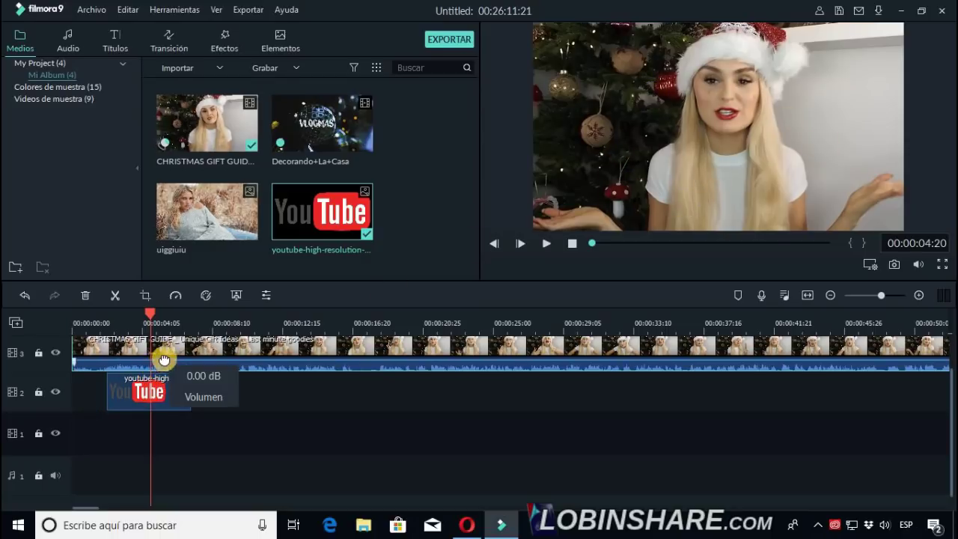
left_click_drag(168, 355, 146, 428)
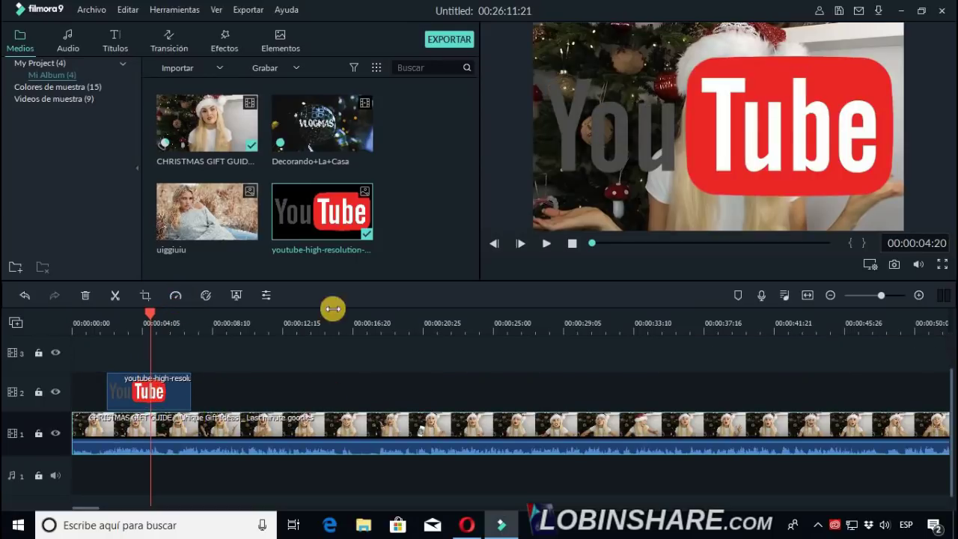
Step: Open the transform settings of the YouTube logo clip on video track 2 and reduce its scale to about 61%
left_click(180, 389)
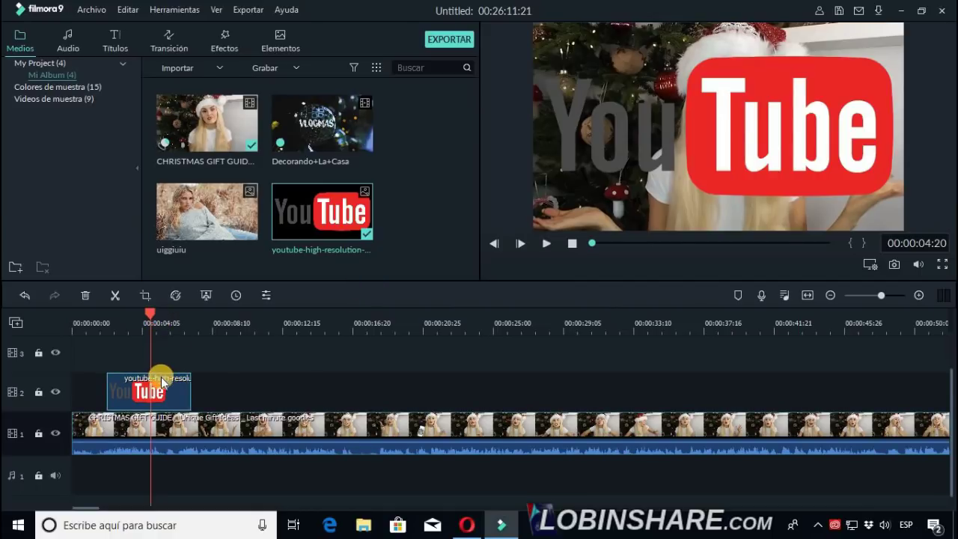
double_click(170, 386)
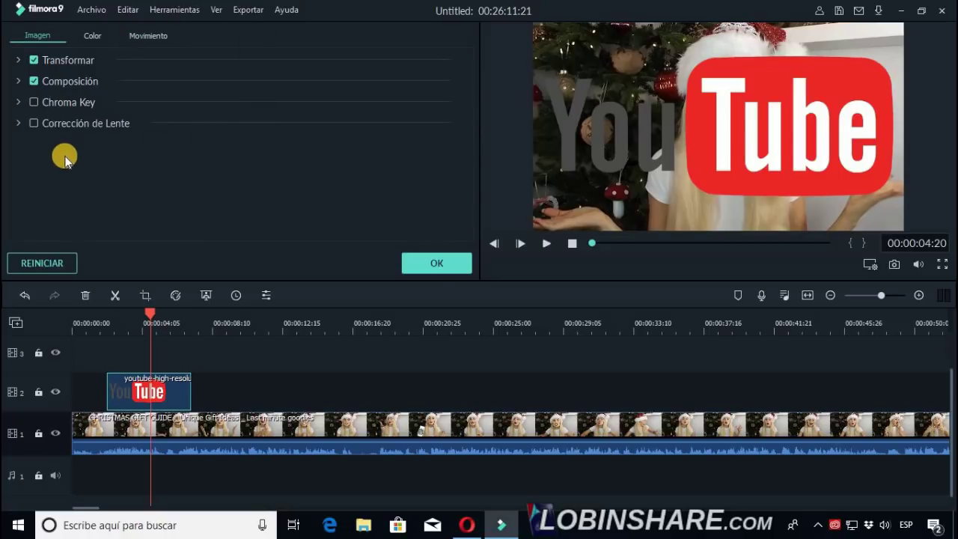
left_click(17, 61)
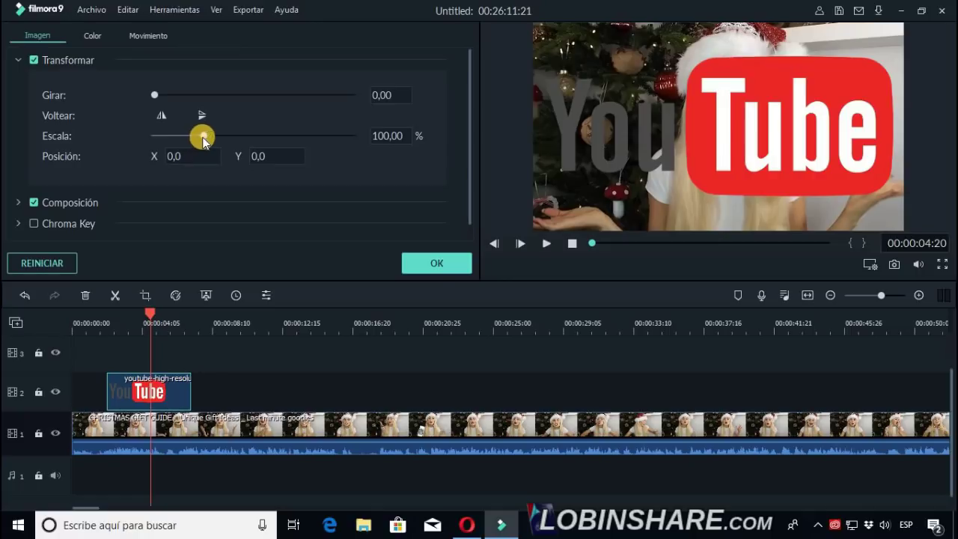
left_click_drag(202, 141, 184, 135)
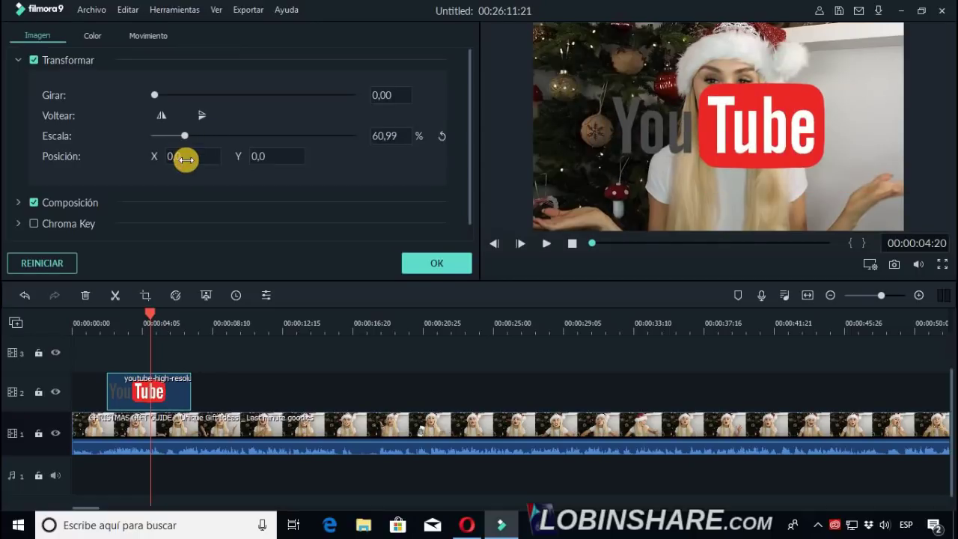
Step: Set the YouTube logo's position to X 5.0 and Y -89.0
left_click(186, 157)
type("5")
key("Tab")
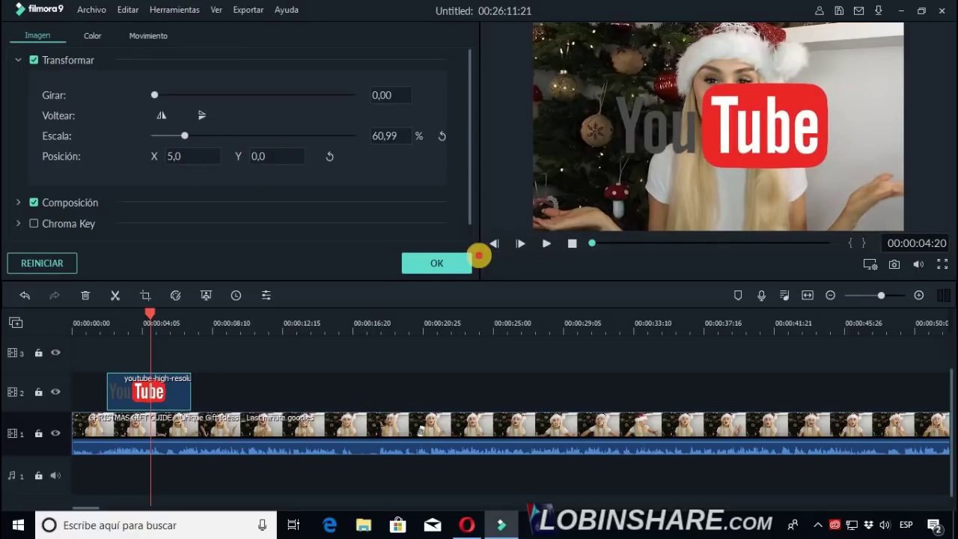
type("3")
left_click_drag(274, 156, 274, 159)
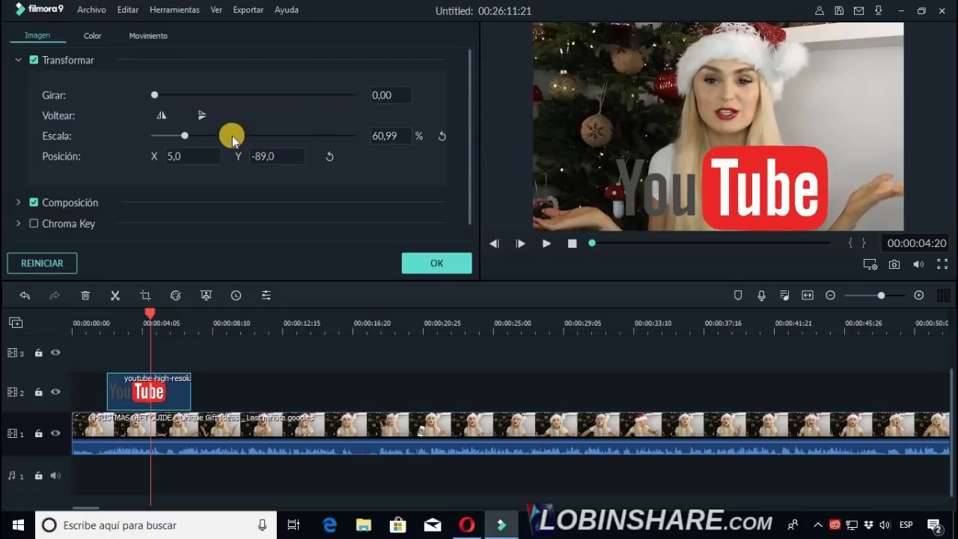
Step: Scale the YouTube logo to 42.55% and place it in the frame's lower-left area at X -137.0, Y -95.0
left_click_drag(186, 136, 175, 134)
mouse_move(194, 168)
left_mouse_down()
mouse_move(471, 256)
mouse_move(438, 259)
mouse_move(495, 255)
mouse_move(193, 156)
left_mouse_up()
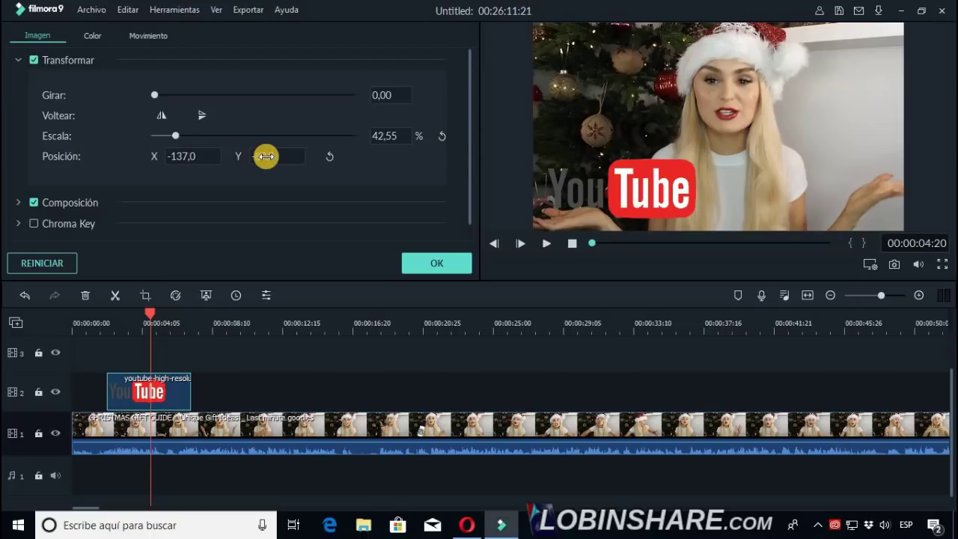
left_click_drag(479, 257, 265, 156)
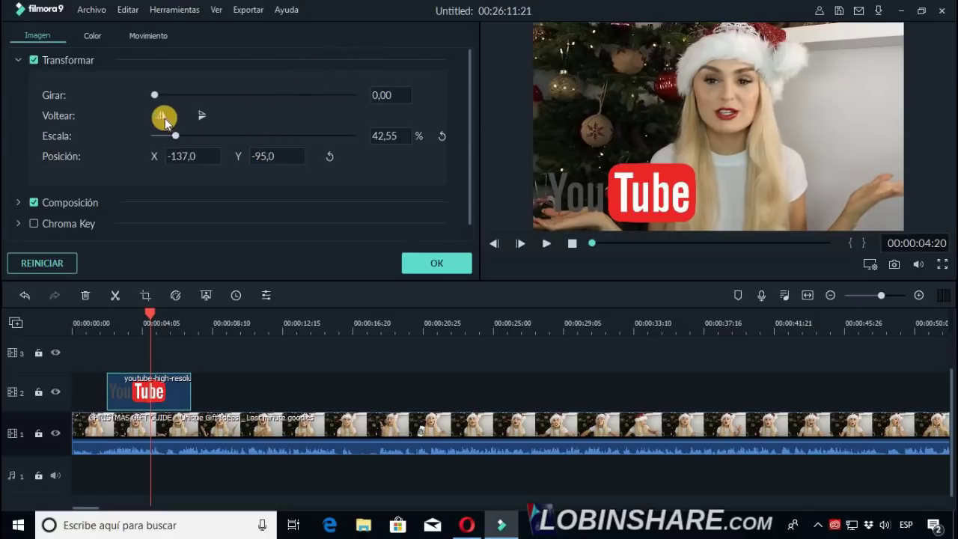
Step: Try the horizontal flip and the rotation on the YouTube logo, leaving its original orientation
left_click(161, 115)
left_click(162, 114)
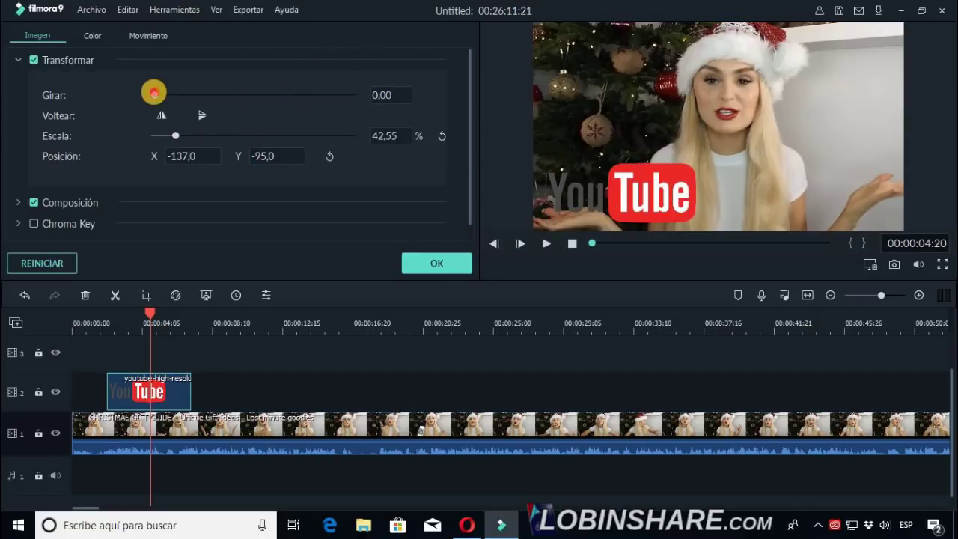
left_click_drag(154, 95, 125, 90)
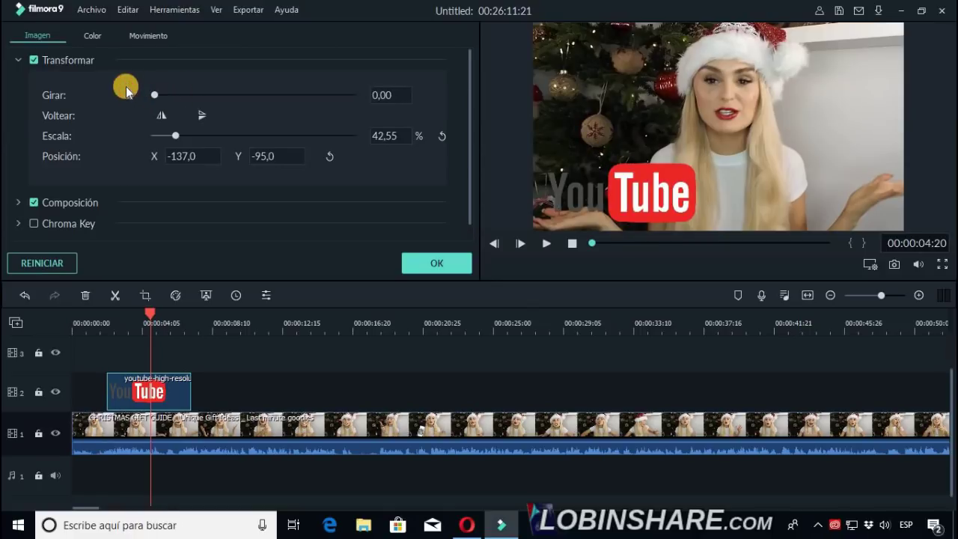
Step: Lower the YouTube logo's opacity to 62.94% in its composition settings and apply the clip changes
left_click(19, 202)
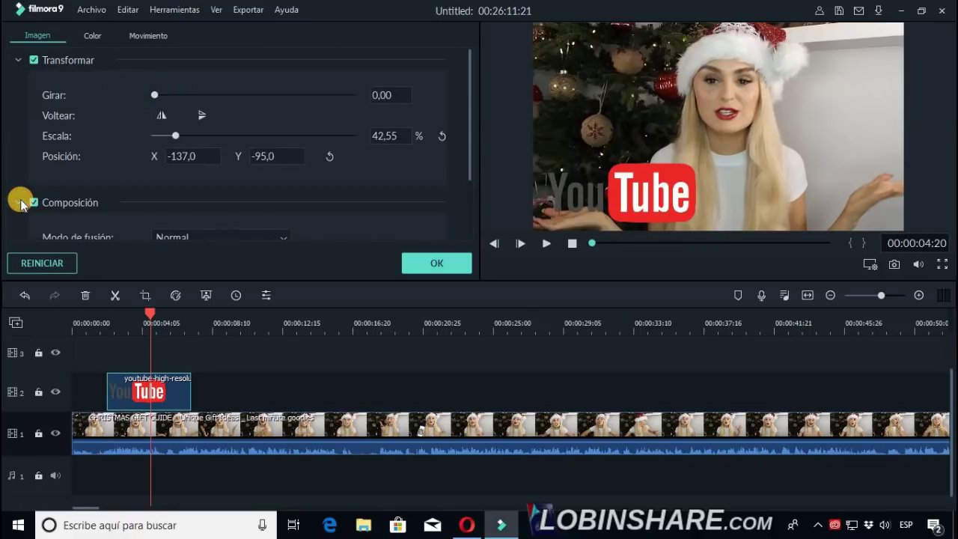
left_click(18, 60)
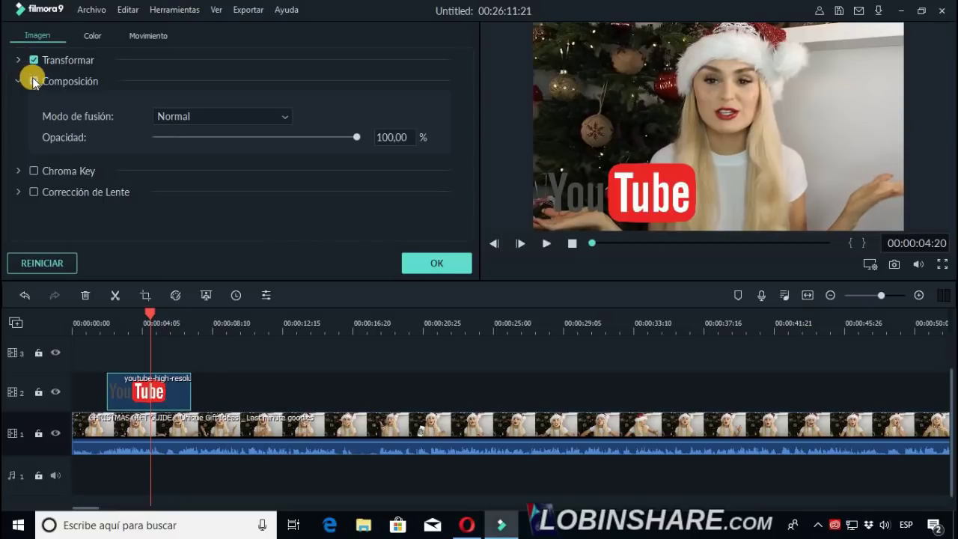
left_click(33, 81)
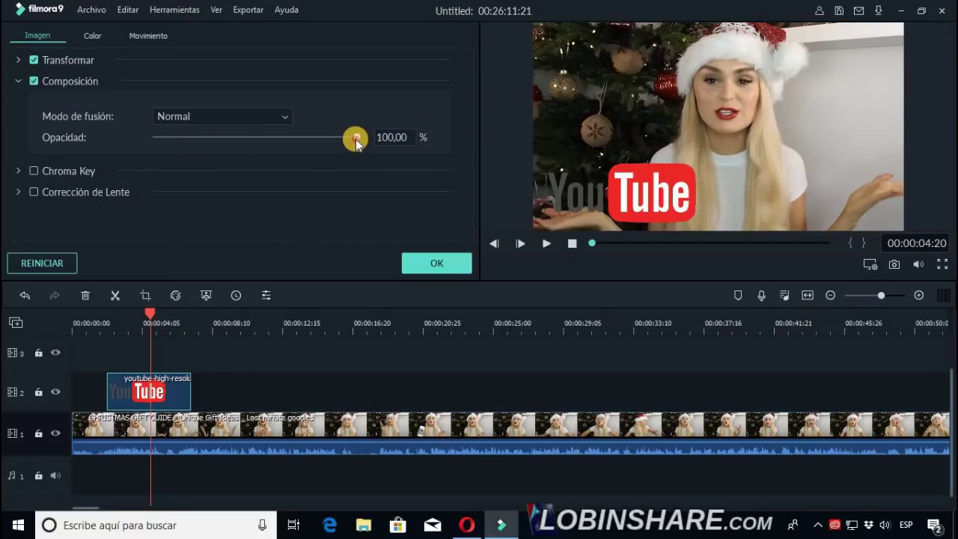
left_click_drag(355, 140, 287, 142)
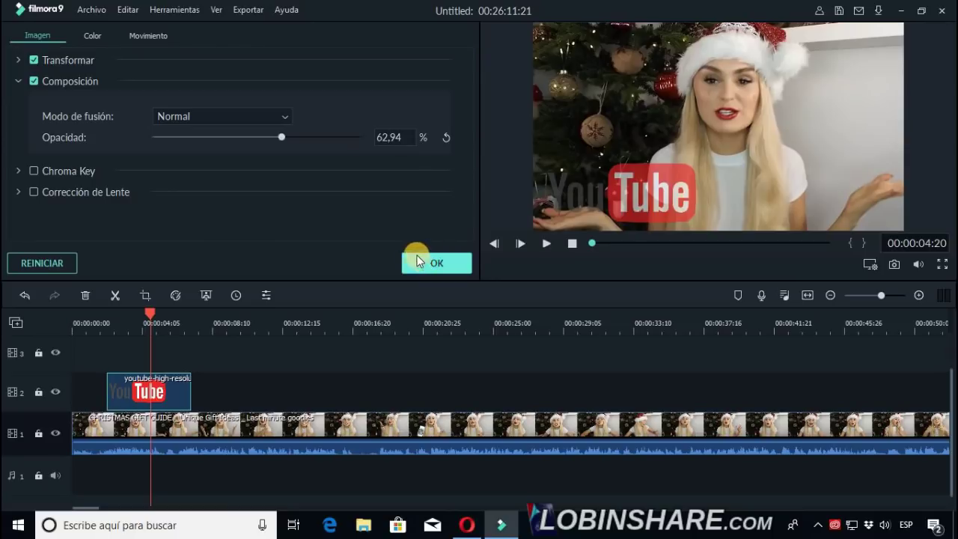
left_click(18, 81)
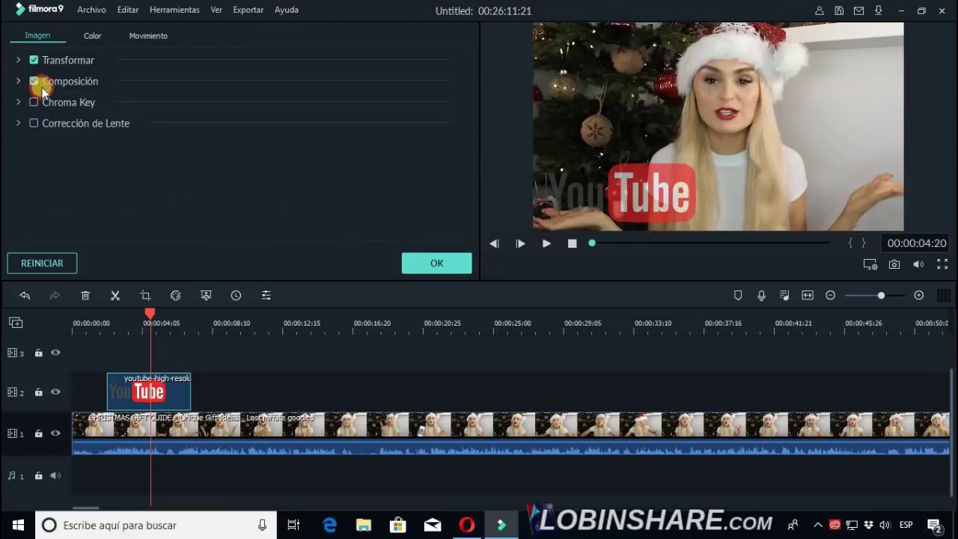
left_click(436, 269)
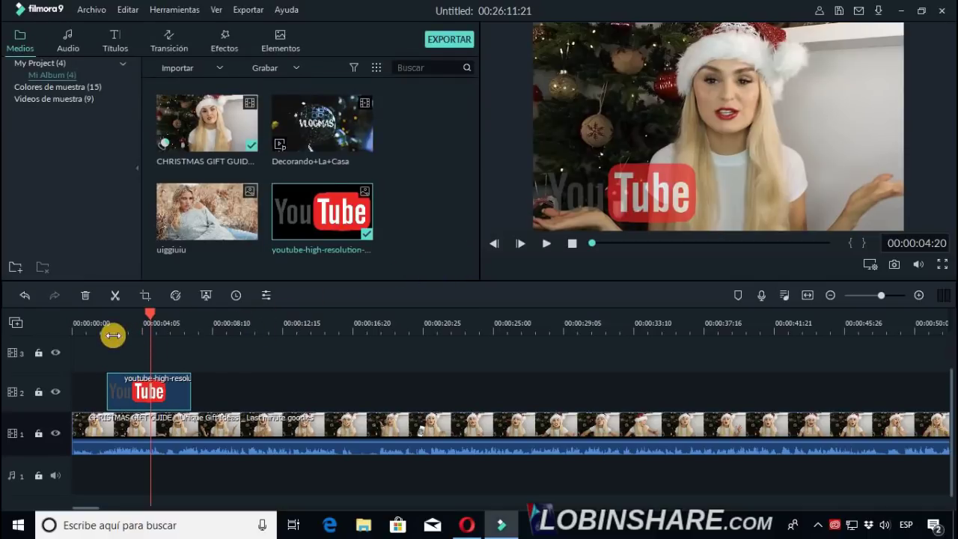
Step: Check the preview before, during and after the logo clip, from 00:00:00:12 to 00:00:07:28
left_click(79, 324)
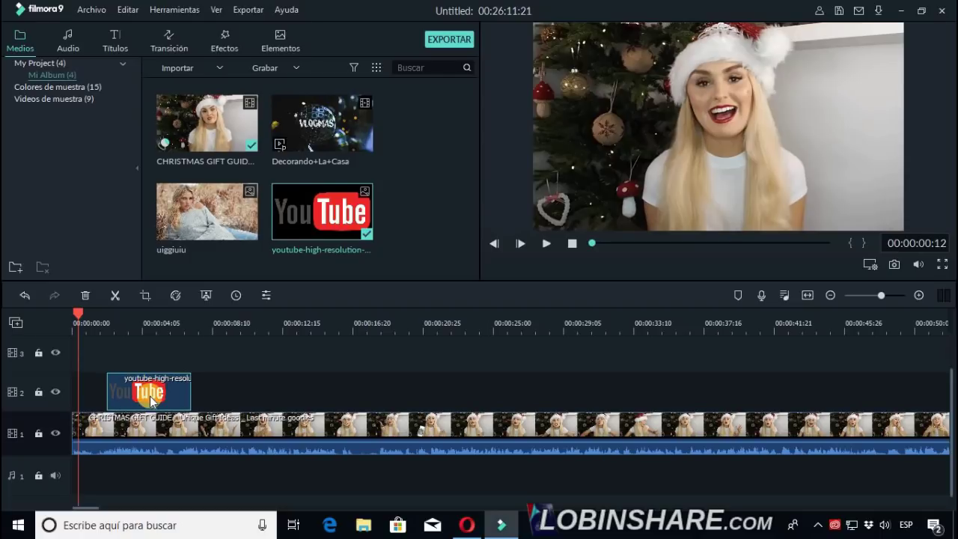
left_click(111, 324)
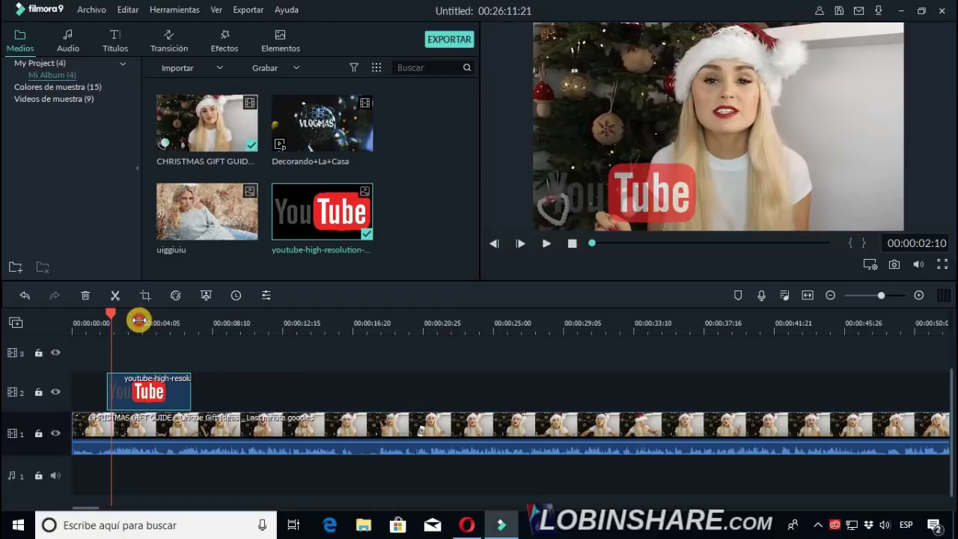
left_click_drag(139, 324, 180, 325)
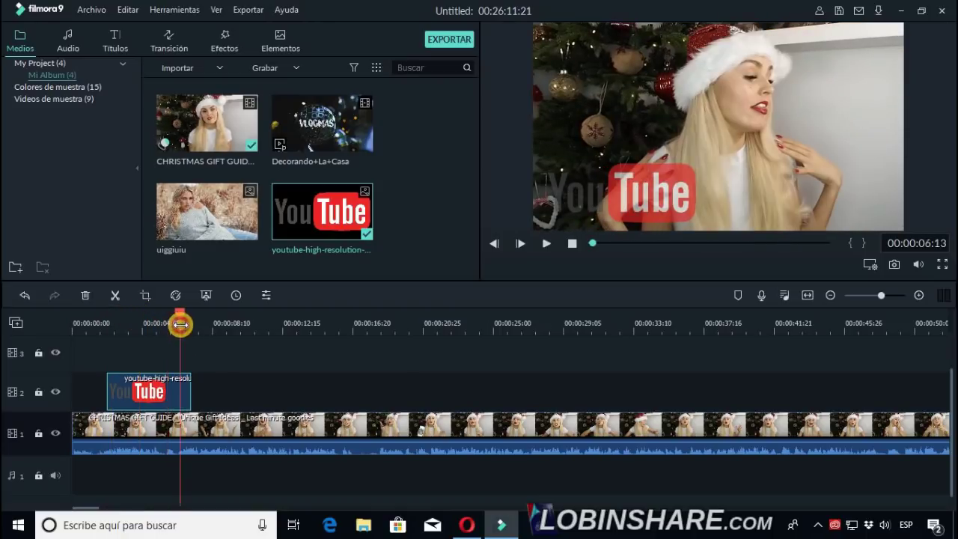
left_click(204, 328)
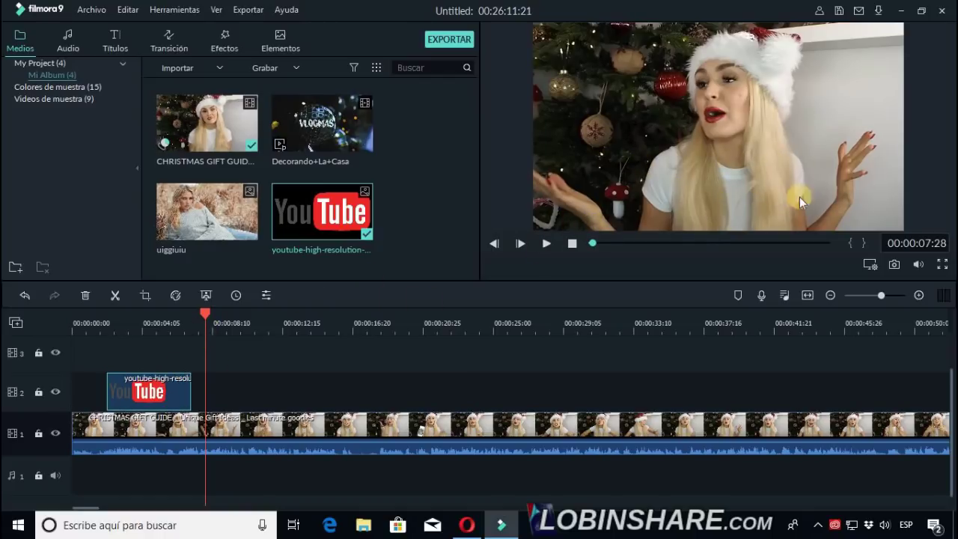
Step: Extend the logo clip from the timeline's start to about 40 seconds, and play the result from 00:00:00:18 to 00:00:08:28
left_click_drag(107, 395, 71, 392)
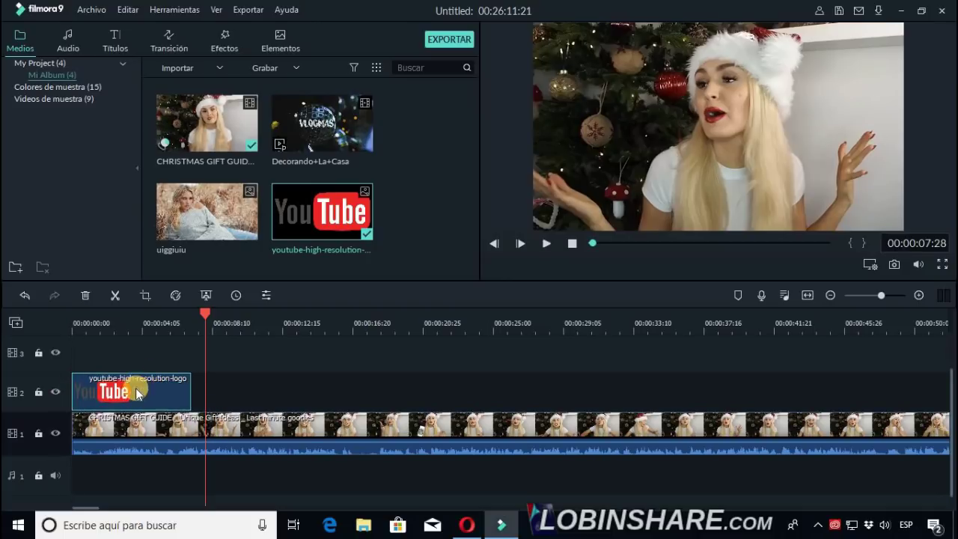
left_click_drag(193, 384, 756, 389)
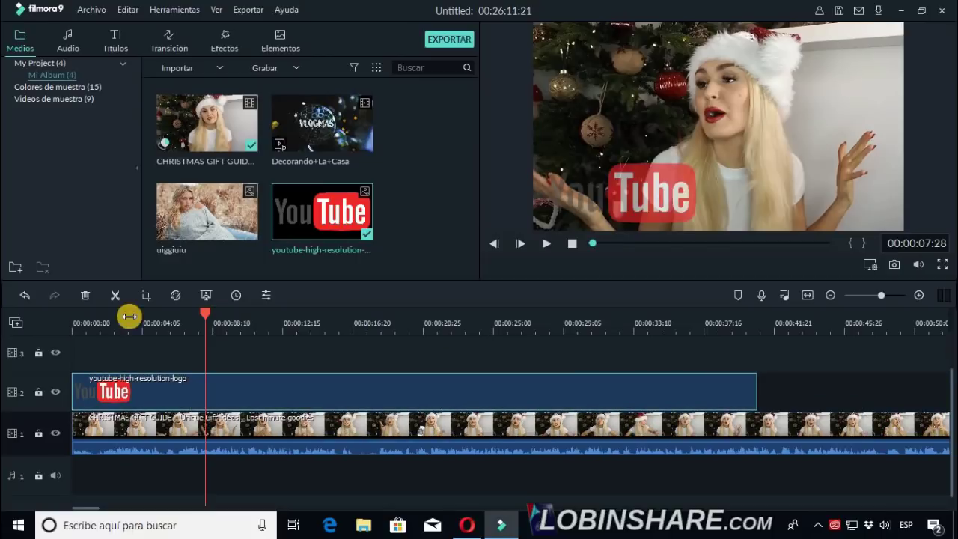
left_click(82, 323)
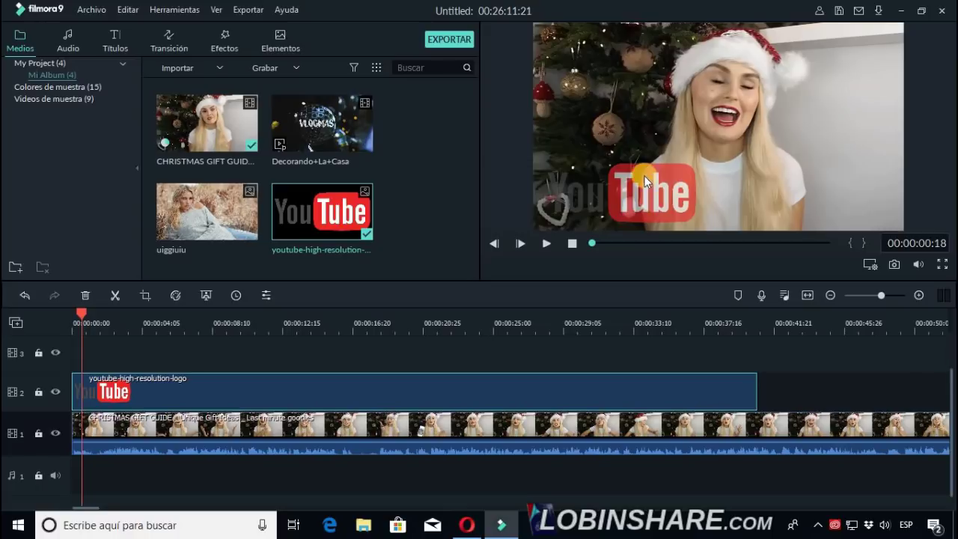
left_click(544, 243)
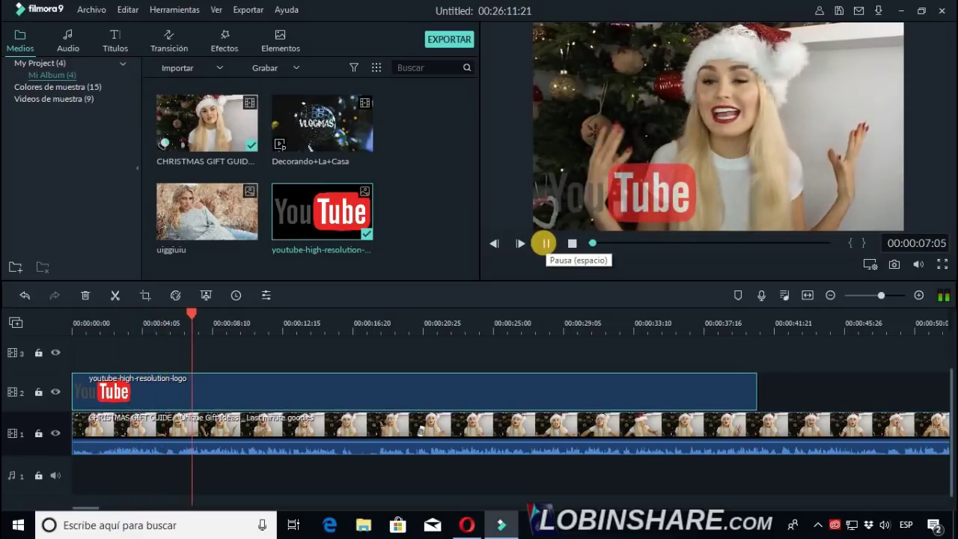
left_click(544, 243)
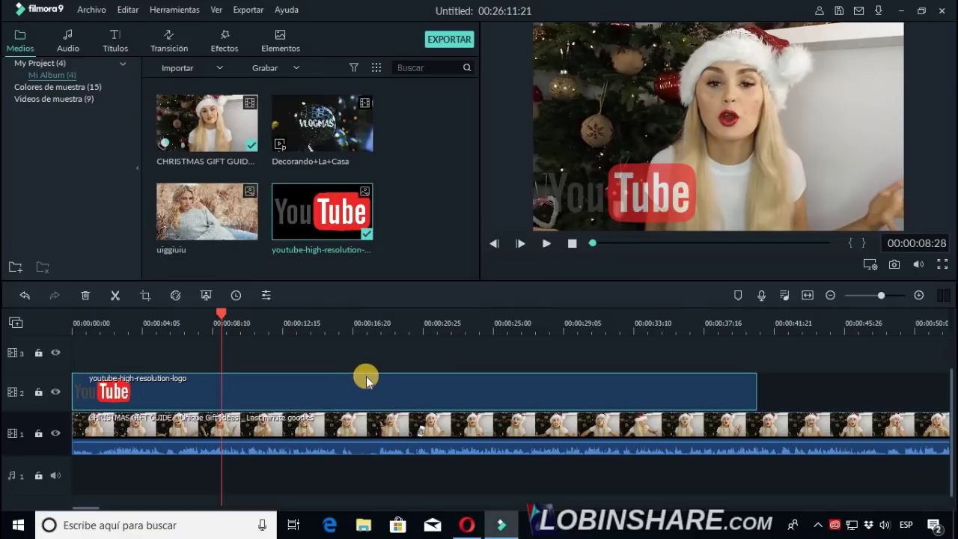
Step: Preview the Decorando+La+Casa video from the media library and place it on video track 3 at about 5 seconds
left_click(351, 139)
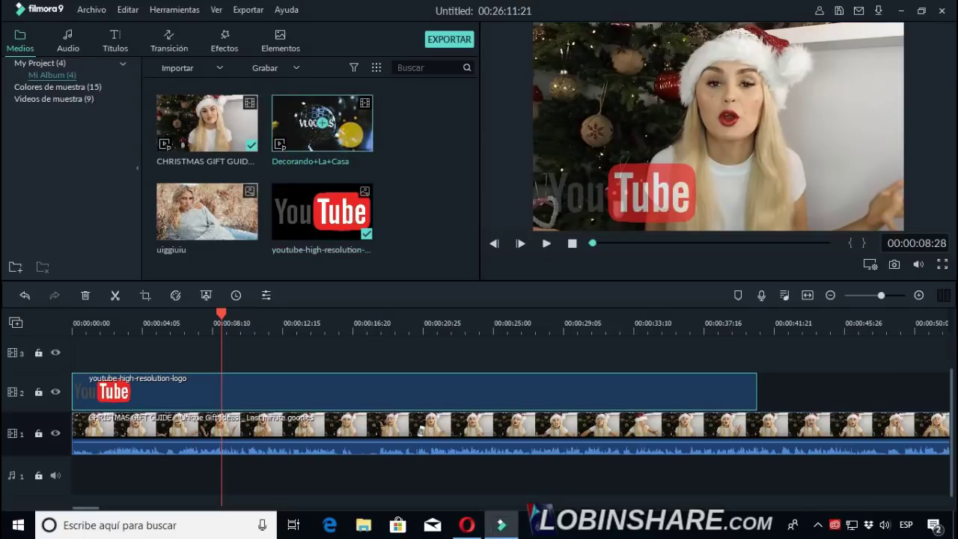
double_click(352, 140)
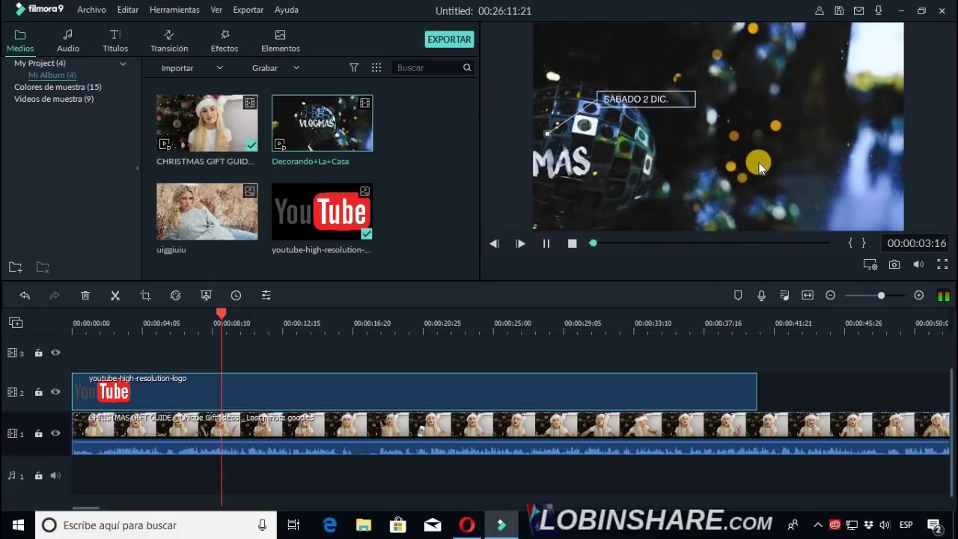
left_click(545, 243)
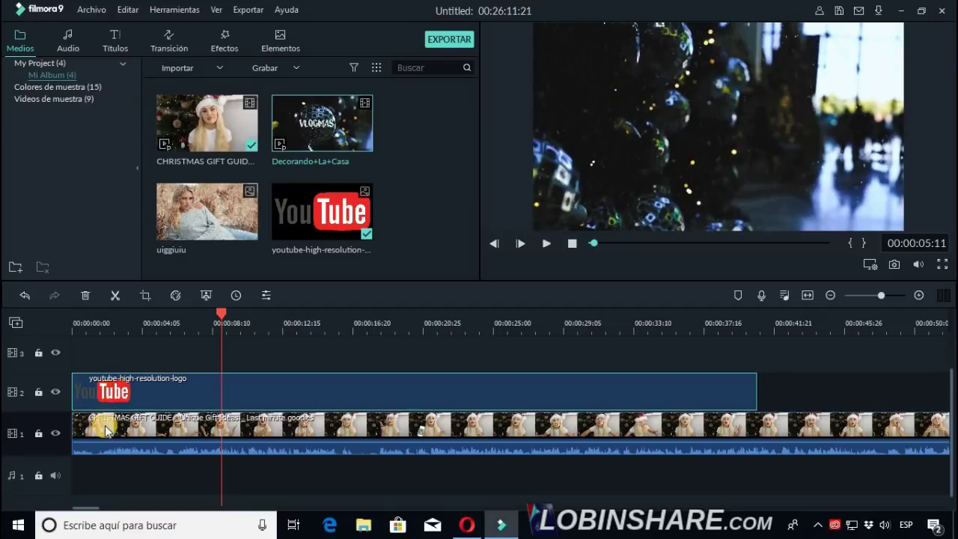
left_click(222, 316)
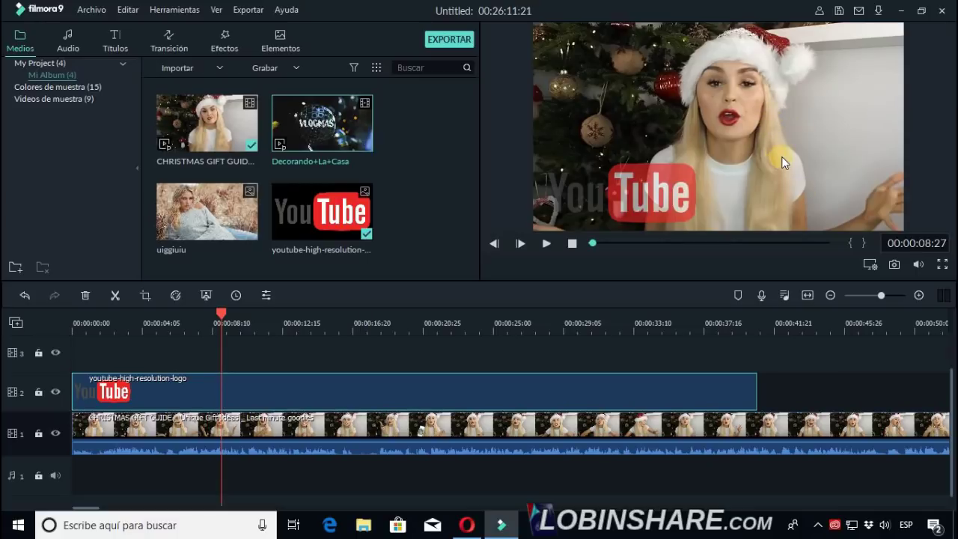
left_click_drag(365, 128, 161, 358)
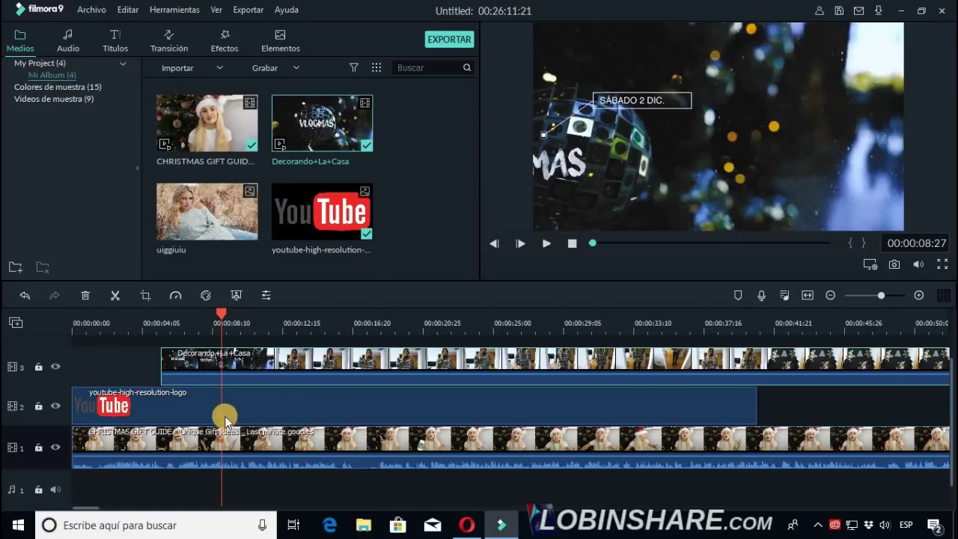
Step: Preview the layered tracks from 00:00:00:15 to 00:00:05:21 and shift the Decorando+La+Casa clip earlier to start at about 4.7 seconds
left_click(80, 329)
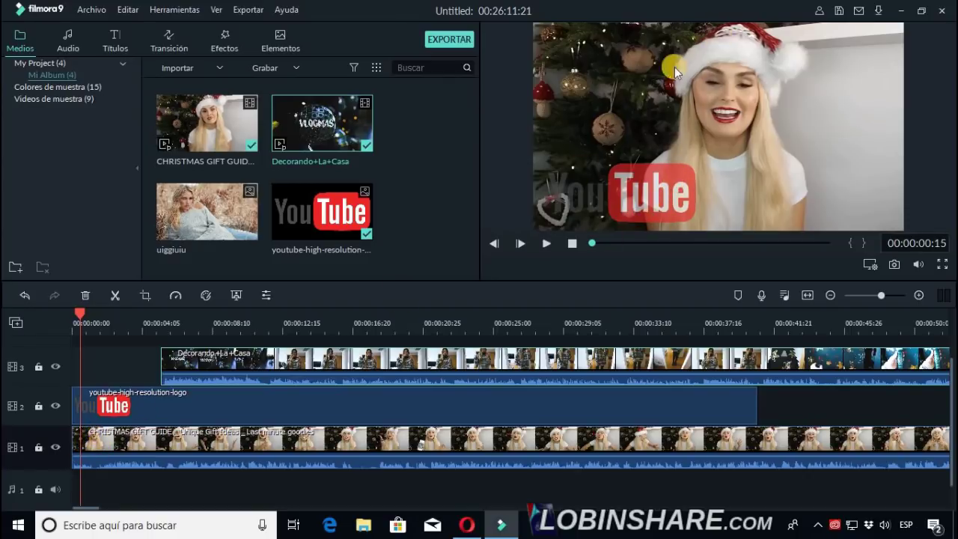
left_click(104, 323)
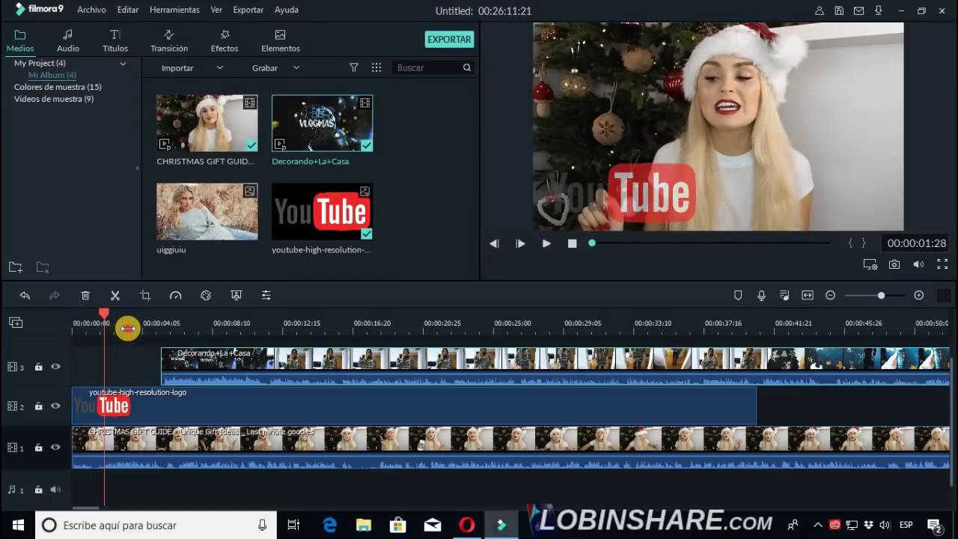
left_click(128, 324)
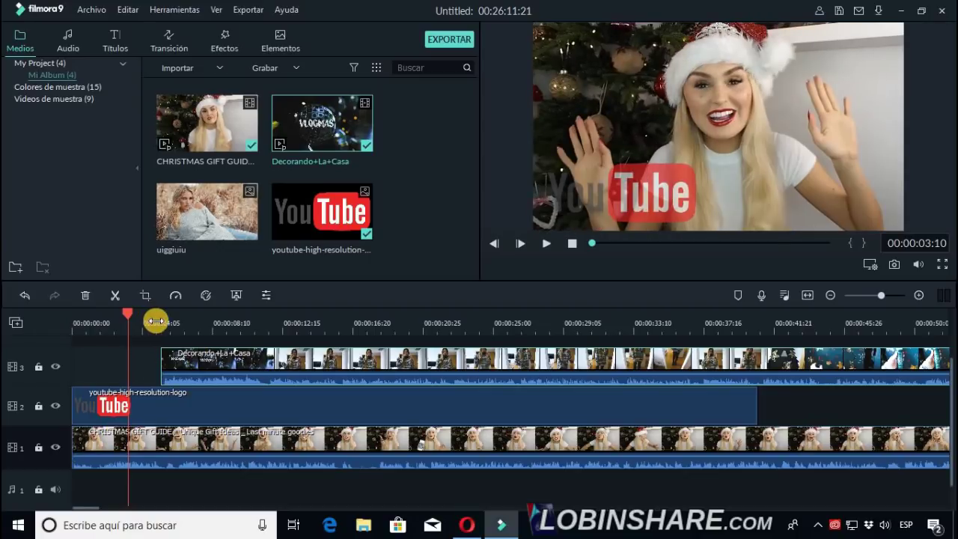
left_click(166, 326)
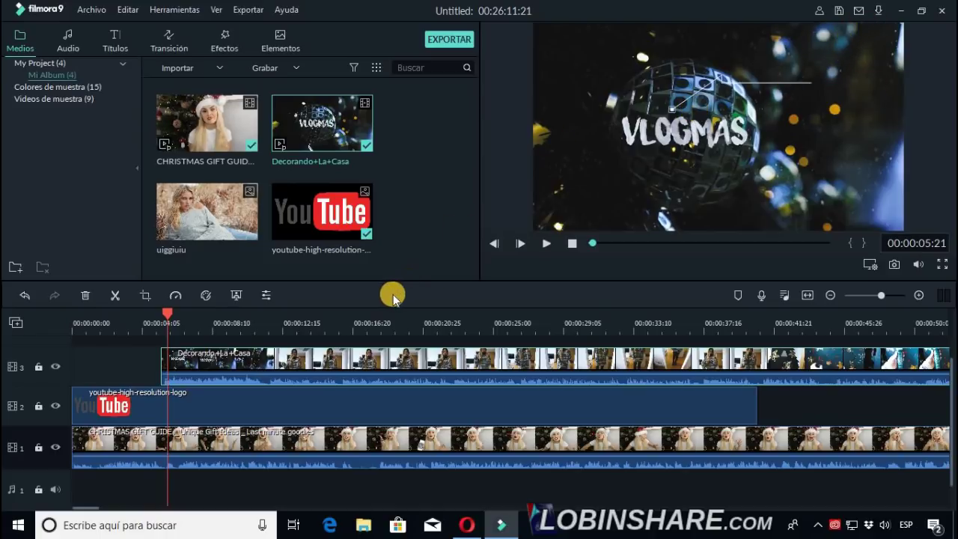
left_click_drag(307, 356, 295, 362)
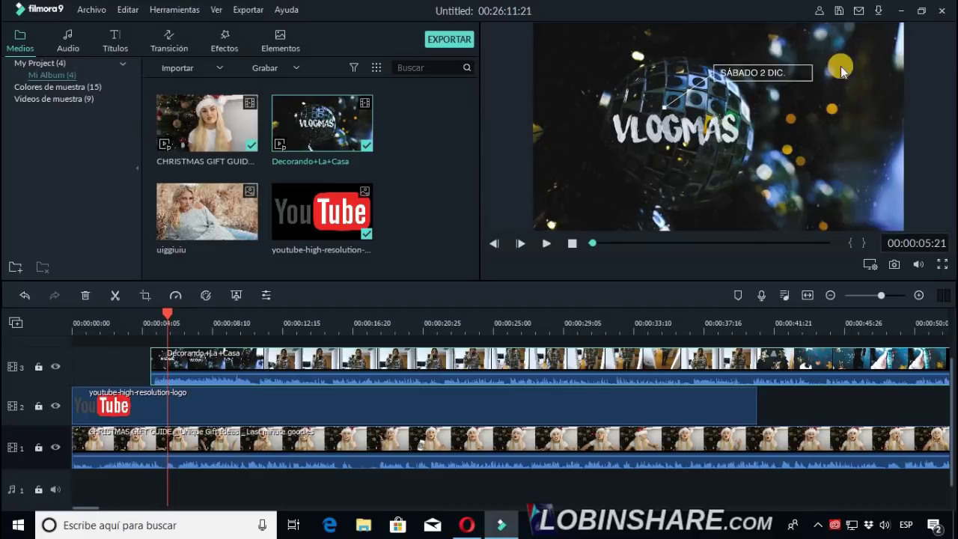
Step: Scale the Decorando+La+Casa clip on video track 3 down to 46.81%
double_click(184, 367)
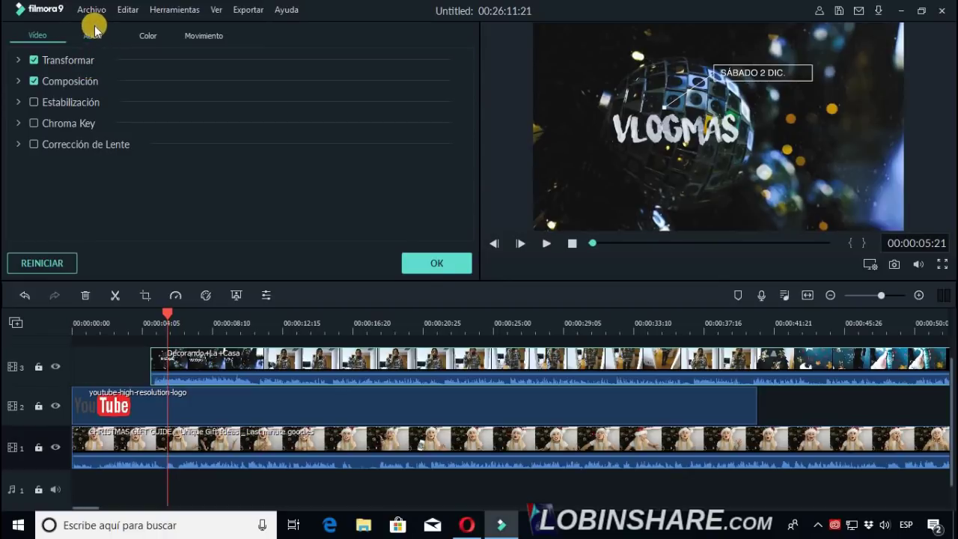
left_click(18, 59)
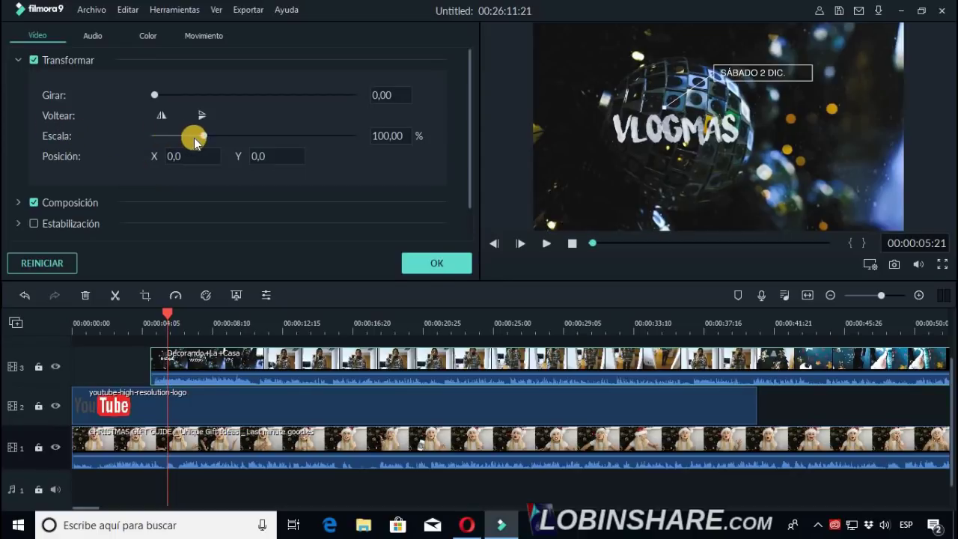
left_click_drag(205, 139, 187, 140)
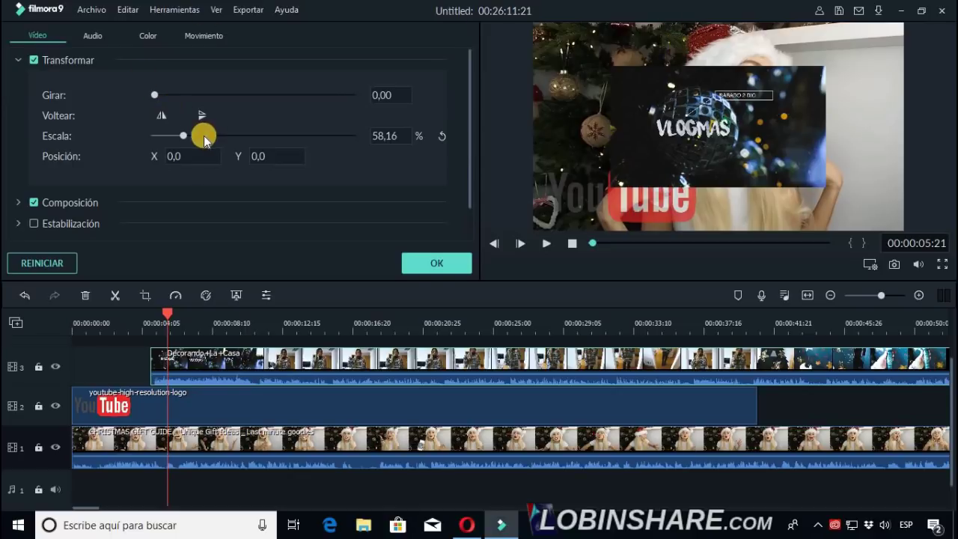
left_click_drag(184, 135, 177, 135)
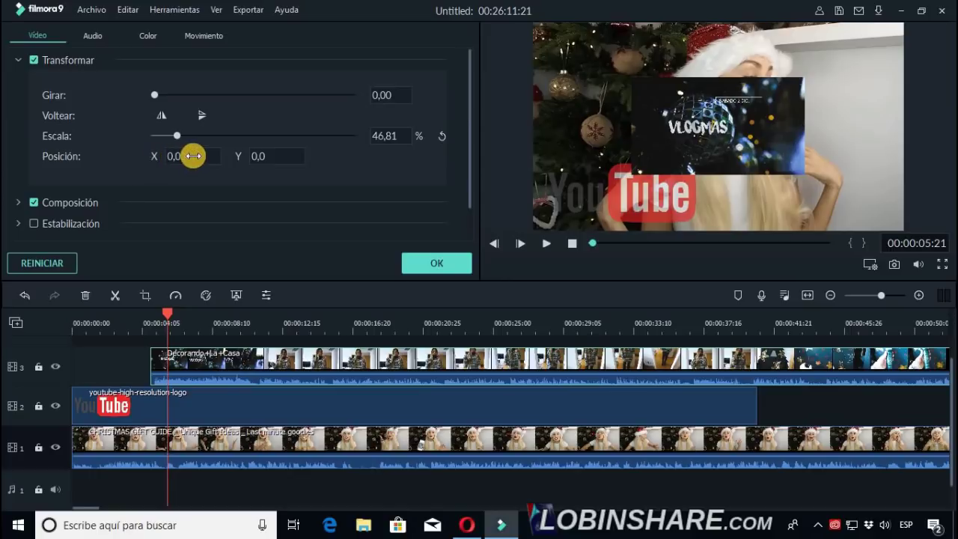
Step: Move the Decorando+La+Casa overlay to the frame's upper-right corner at X 174, Y 79, and reduce its scale to 32.62%
type("-67")
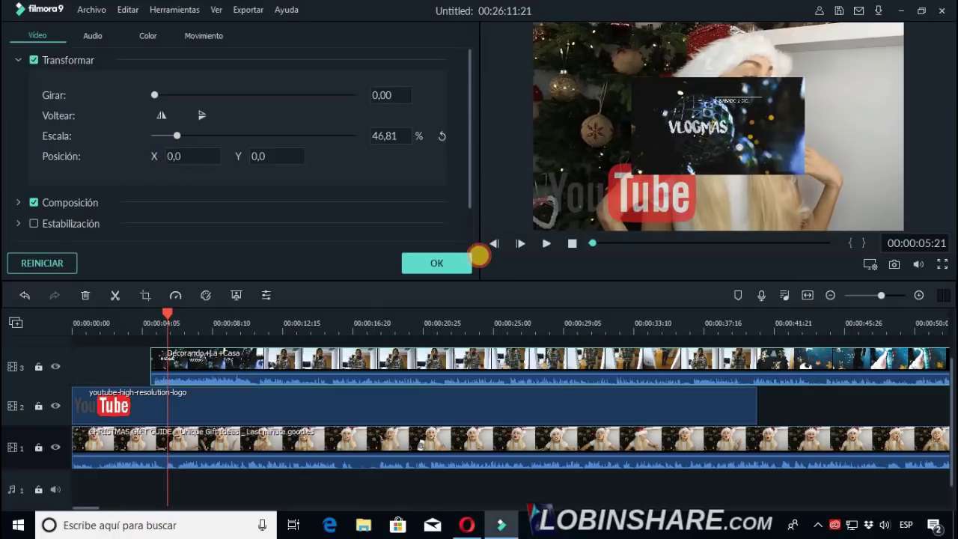
left_click(449, 262)
mouse_move(458, 260)
left_mouse_down()
mouse_move(482, 253)
mouse_move(435, 258)
mouse_move(519, 247)
mouse_move(481, 252)
left_mouse_up()
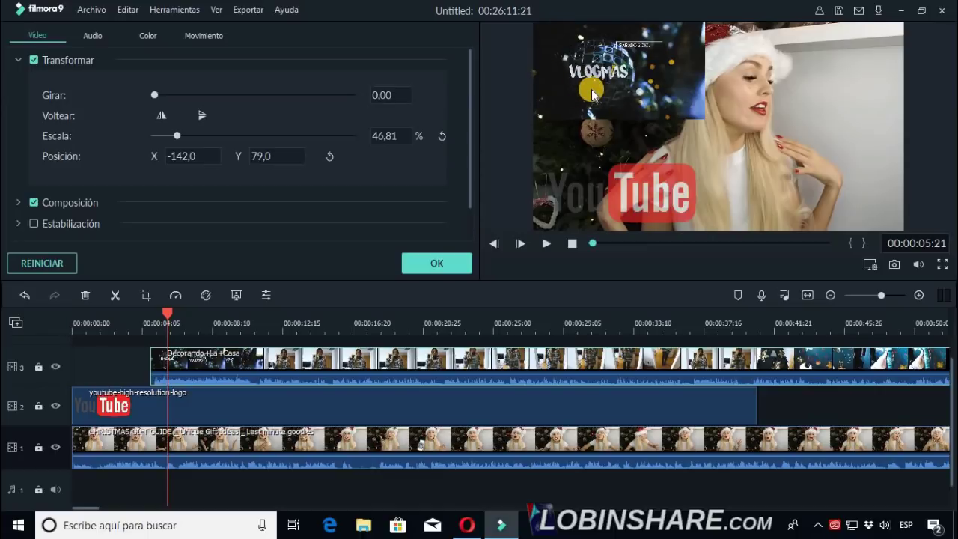
left_click_drag(479, 252, 557, 244)
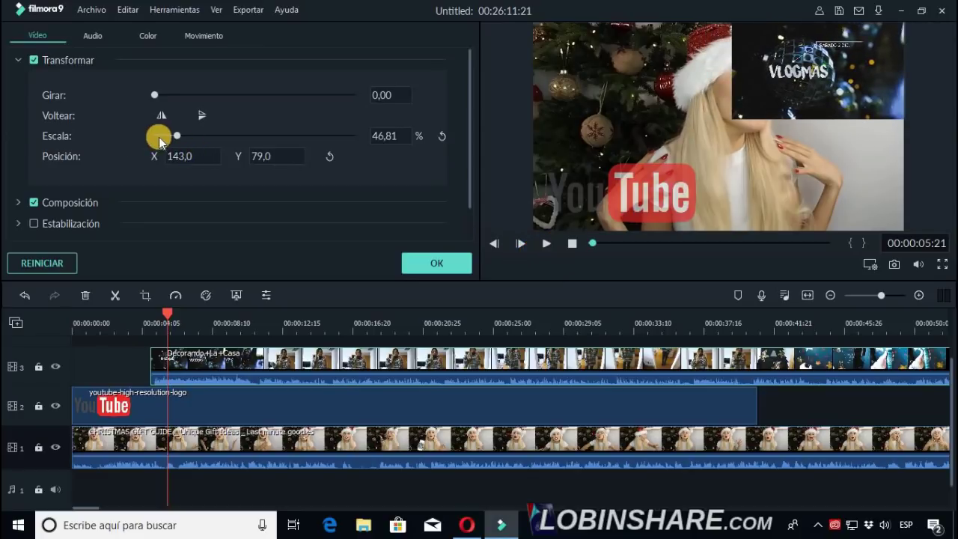
mouse_move(175, 136)
left_mouse_down()
mouse_move(159, 140)
mouse_move(171, 142)
left_mouse_up()
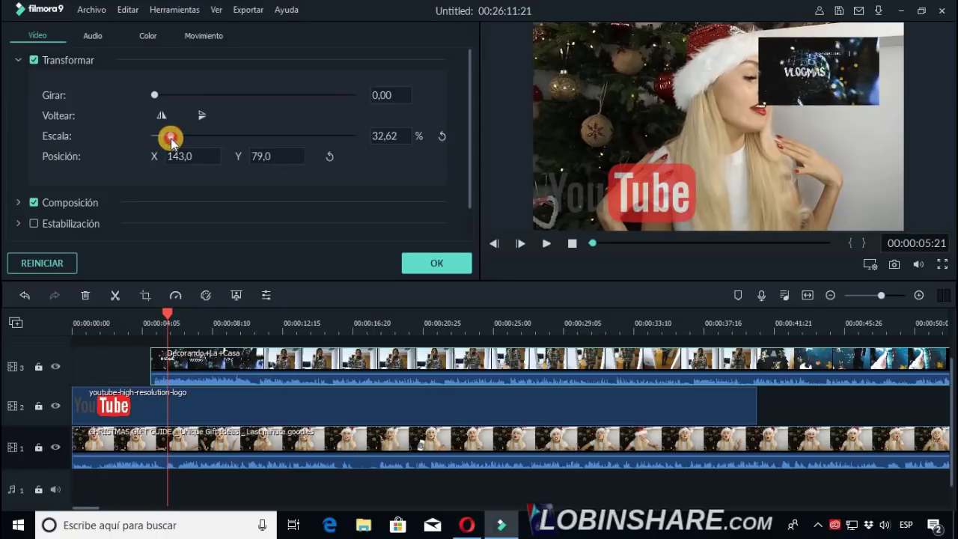
left_click_drag(478, 250, 504, 246)
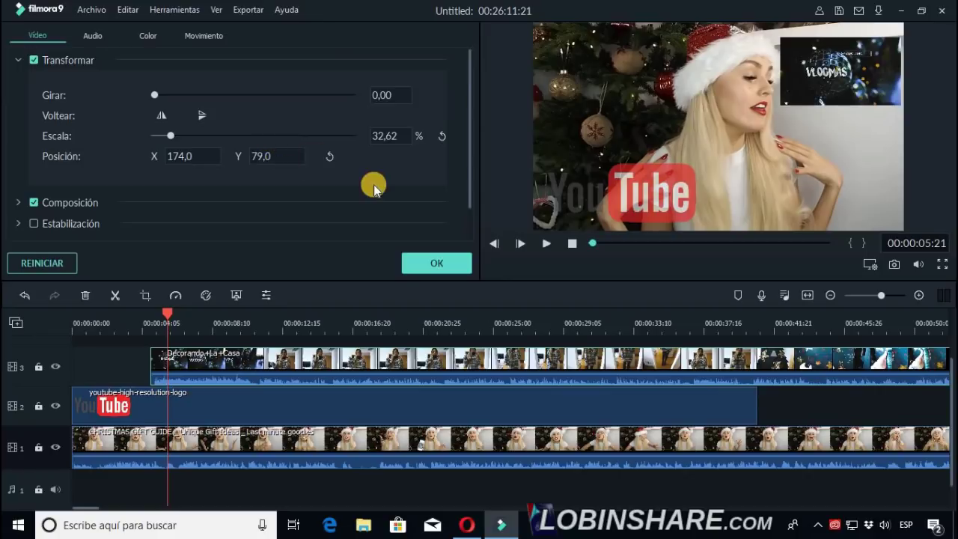
Step: Review the overlay clip's color and motion options, and accept its resized and repositioned transform
left_click(103, 42)
left_click(153, 38)
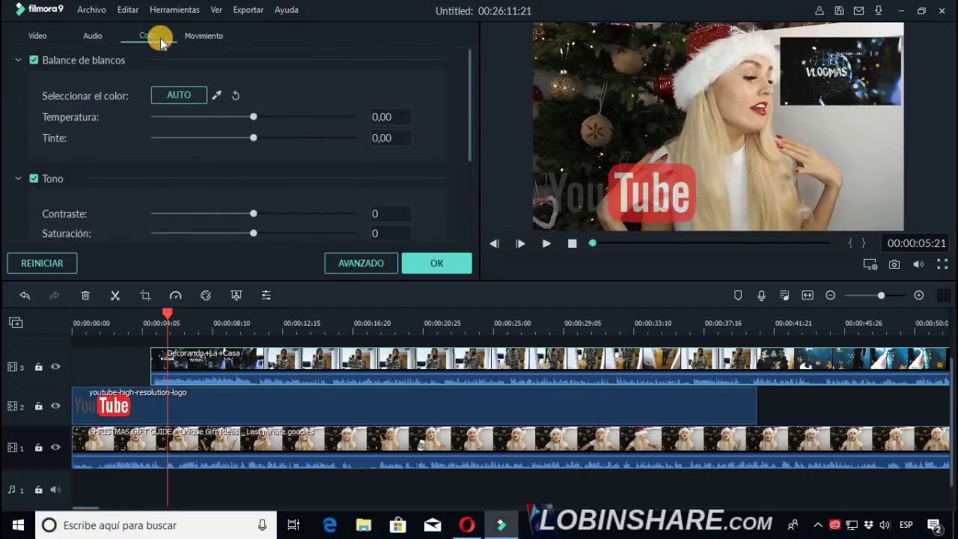
left_click(199, 41)
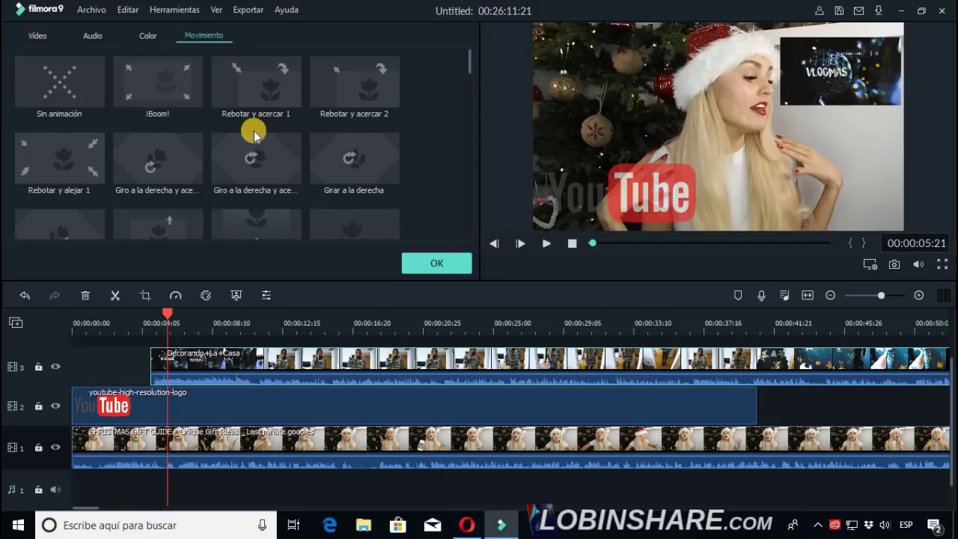
left_click(43, 36)
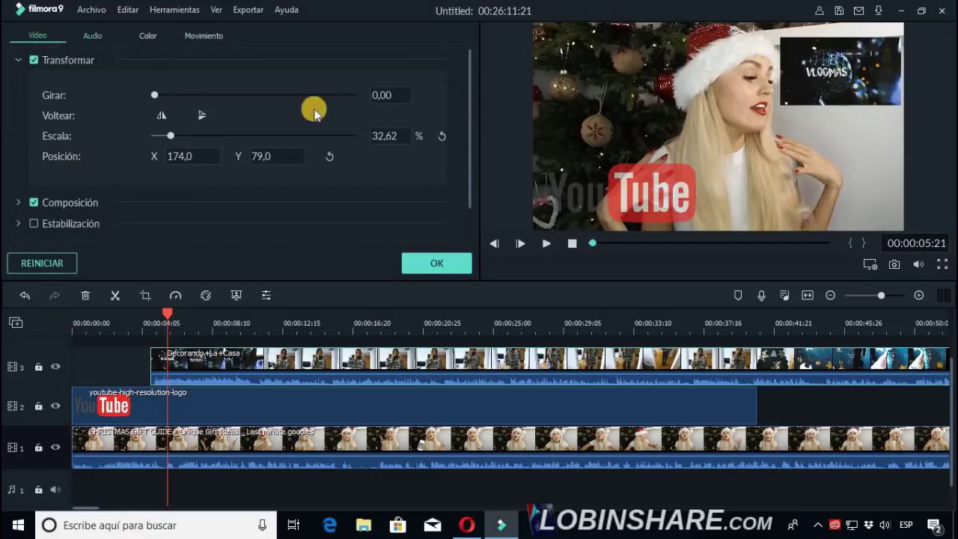
left_click(429, 257)
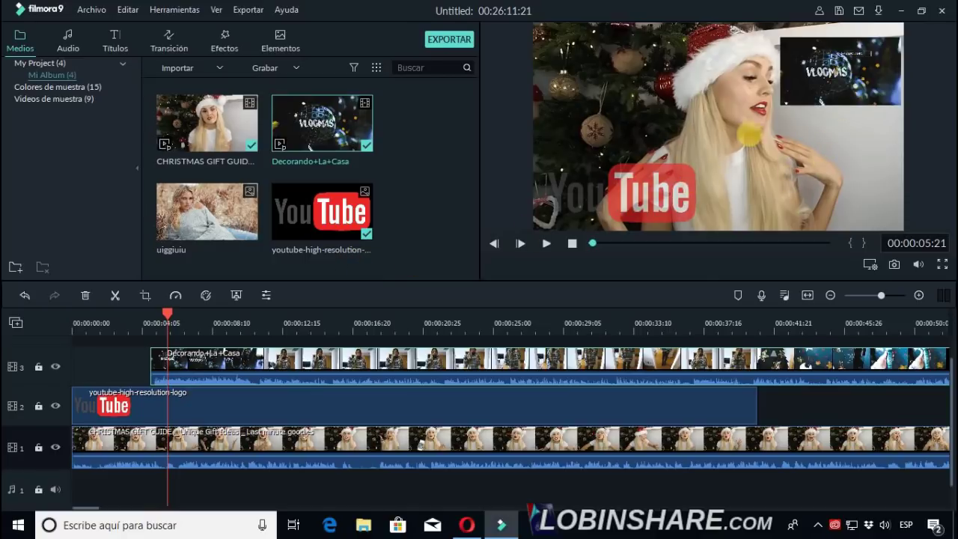
Step: Play the picture-in-picture result up to 00:00:10:10 and examine the Decorando+La+Casa clip's audio settings
left_click(125, 324)
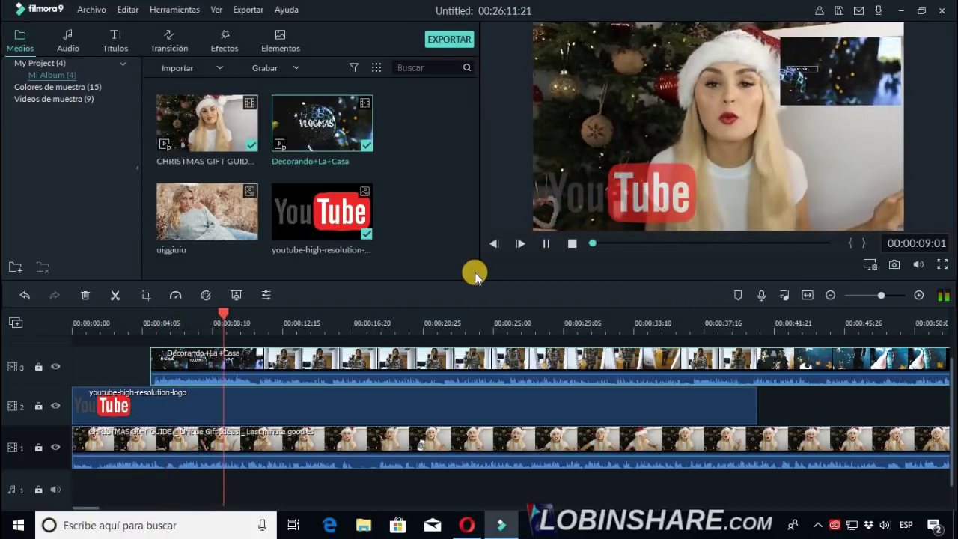
left_click(547, 243)
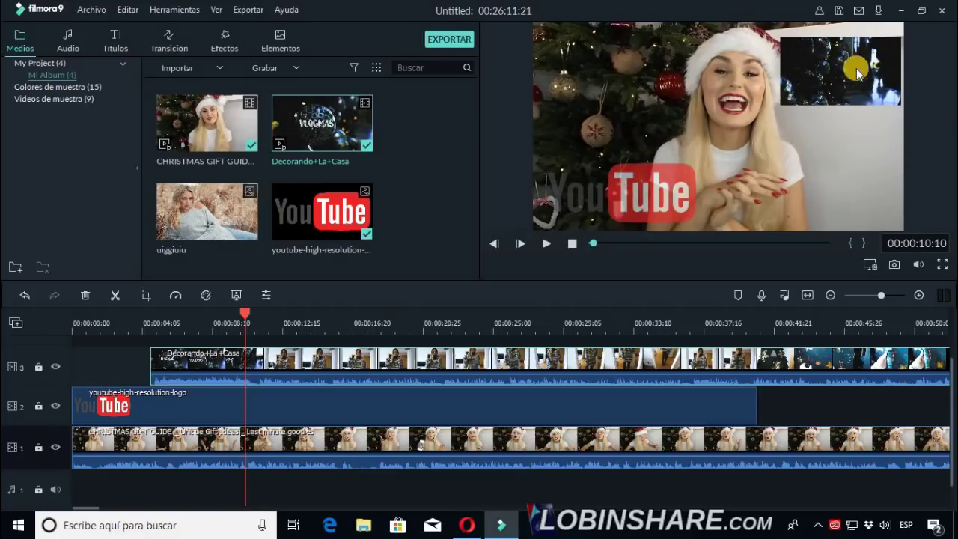
double_click(222, 363)
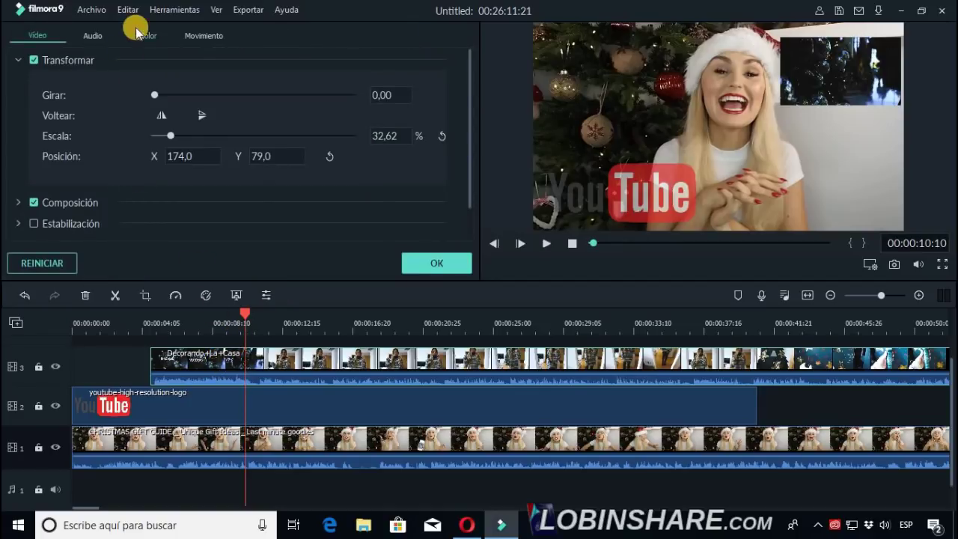
left_click(97, 37)
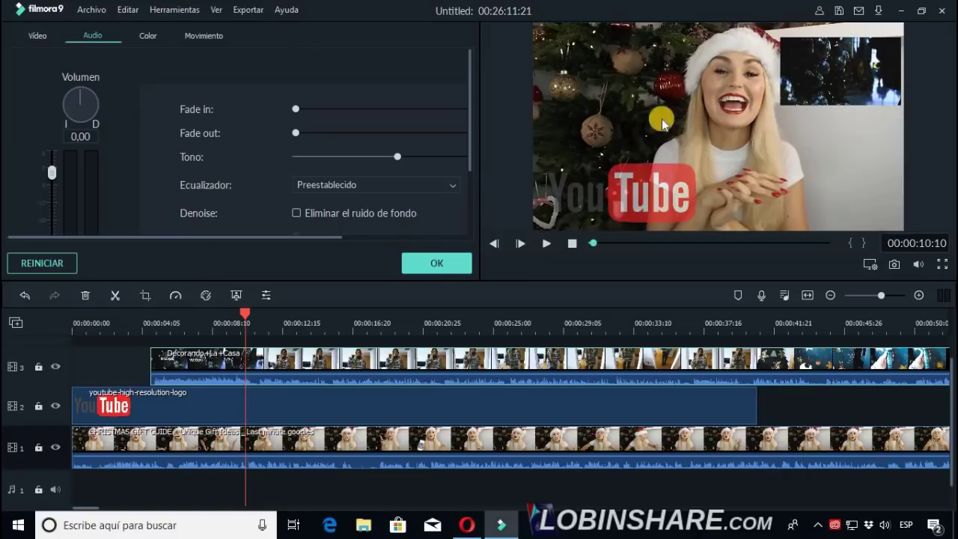
left_click(443, 266)
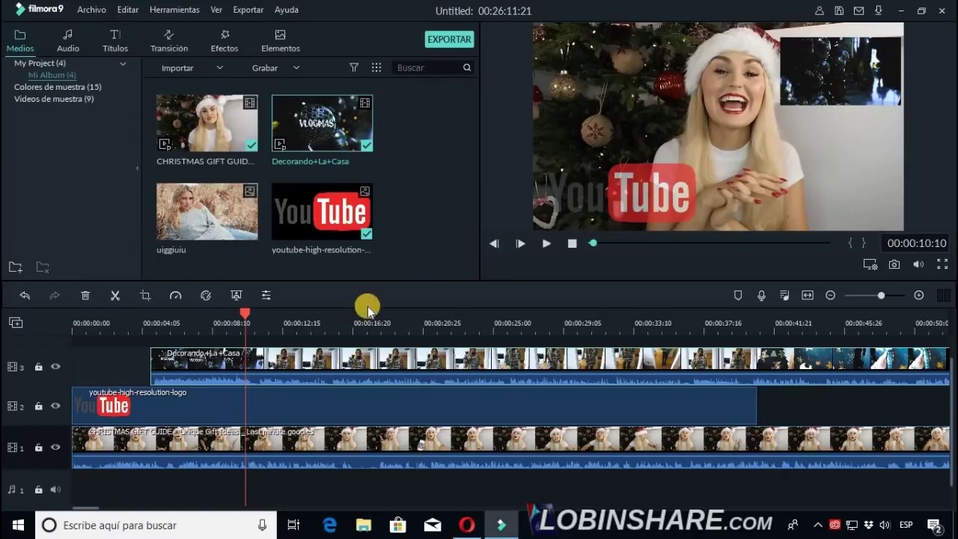
Step: Examine the editing commands available for the Decorando+La+Casa and CHRISTMAS GIFT GUIDE clips, and the latter's audio settings
right_click(229, 362)
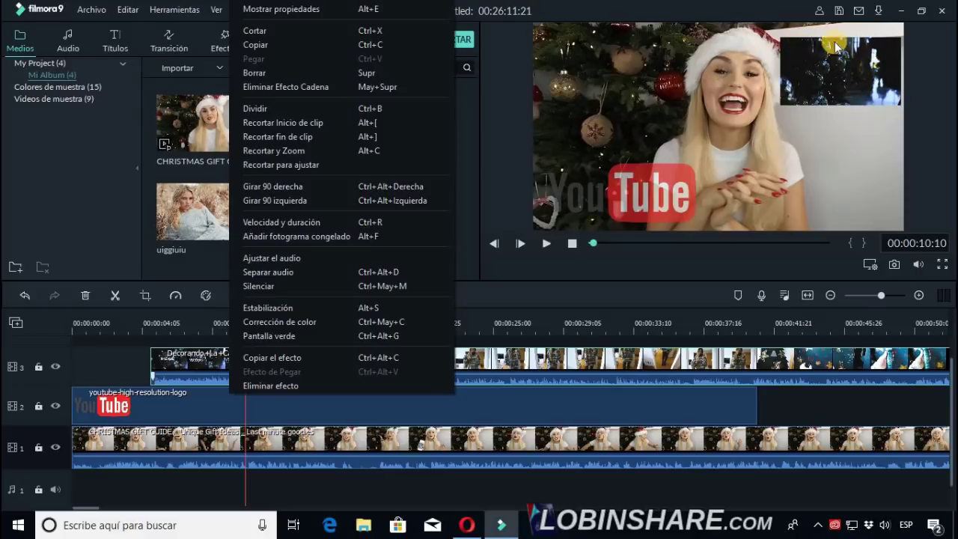
left_click(211, 358)
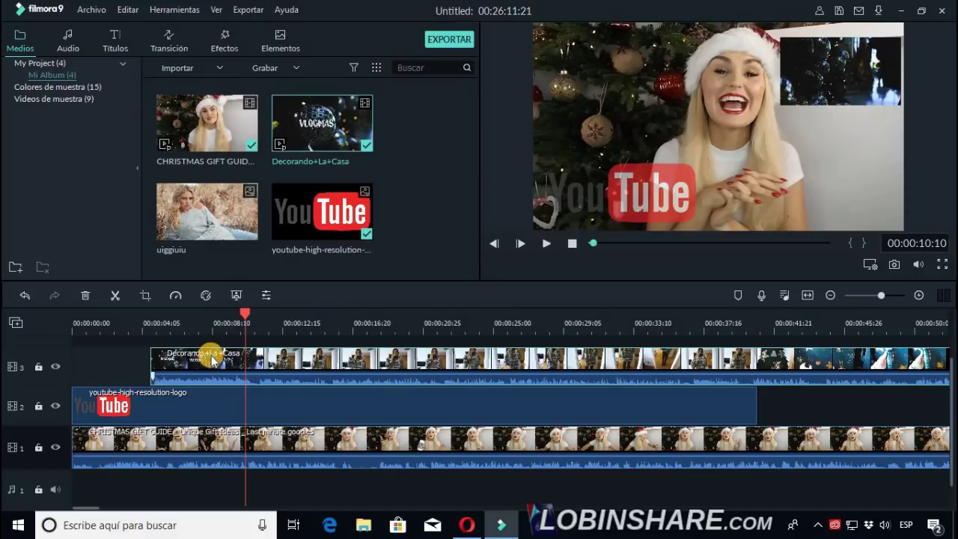
left_click(188, 441)
right_click(189, 441)
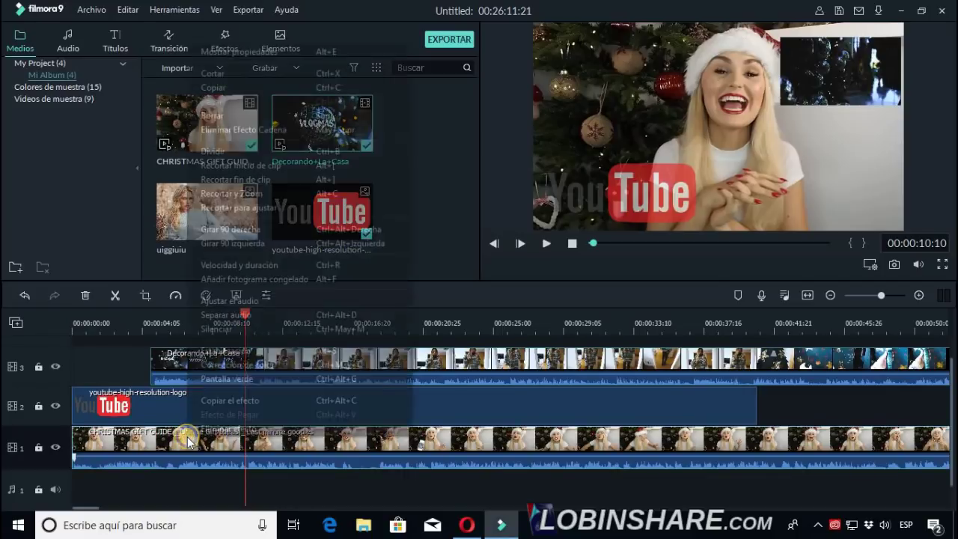
double_click(149, 438)
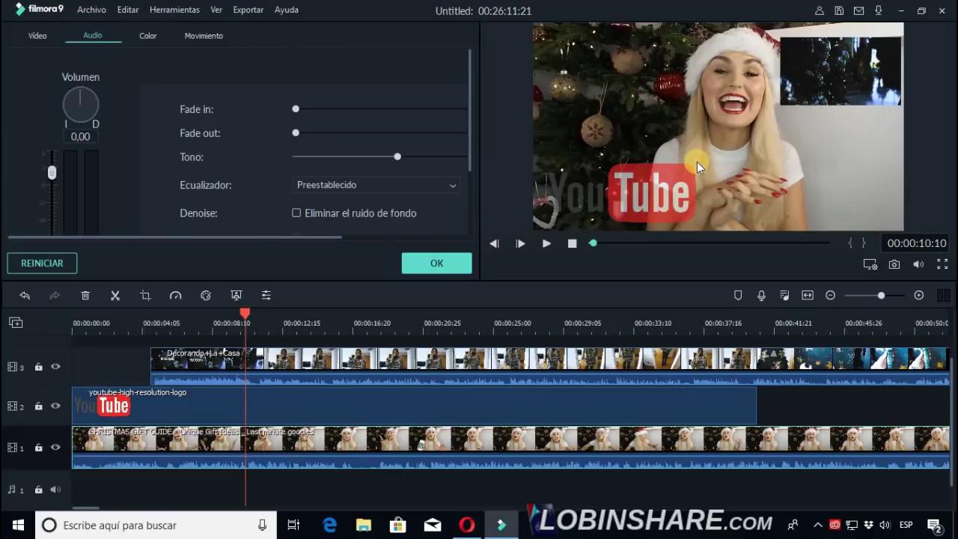
left_click(460, 266)
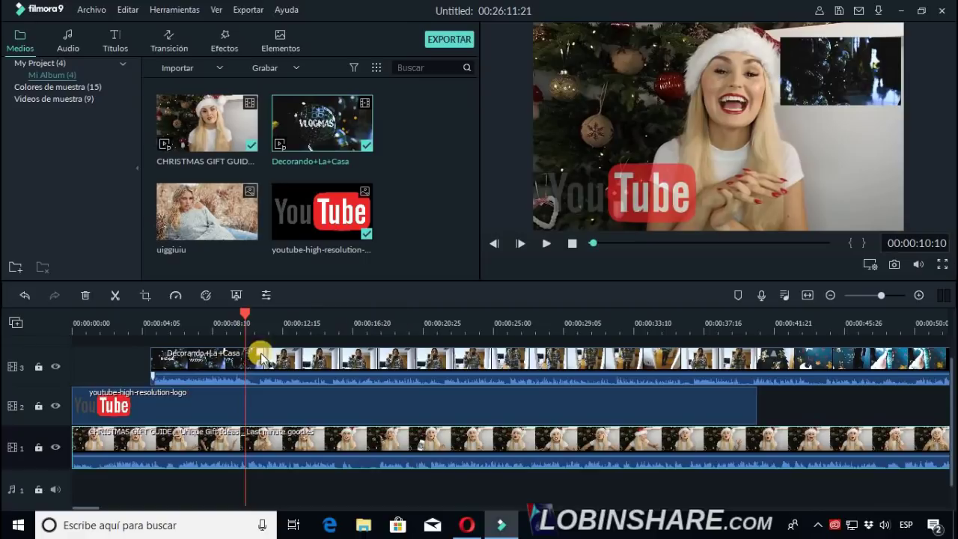
Step: Apply the second "Giro a la derecha y ace..." motion preset to the Decorando+La+Casa clip
left_click(217, 365)
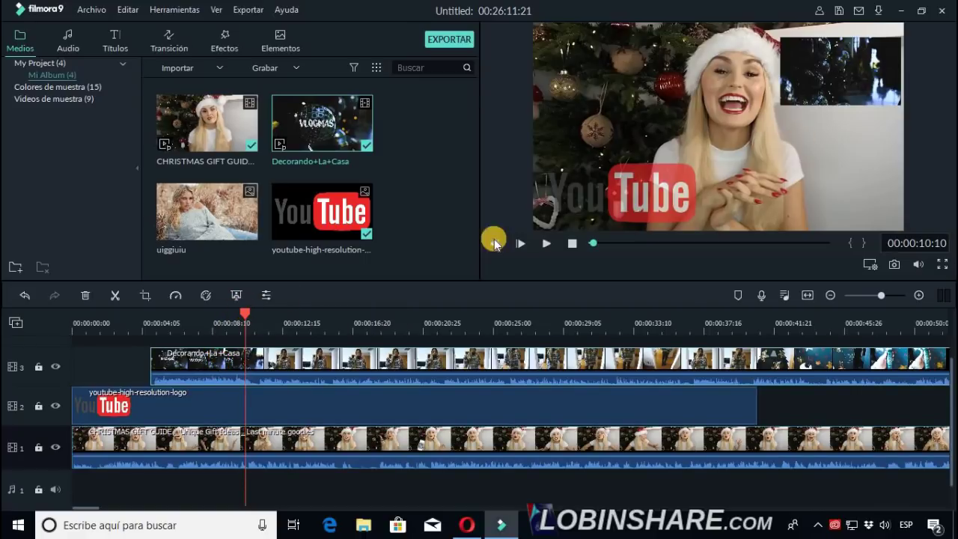
double_click(230, 353)
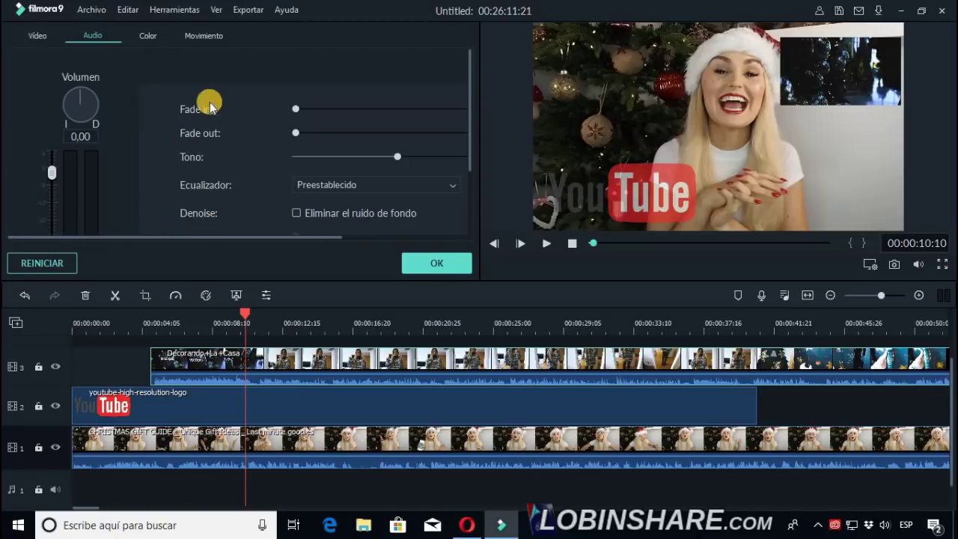
left_click(191, 36)
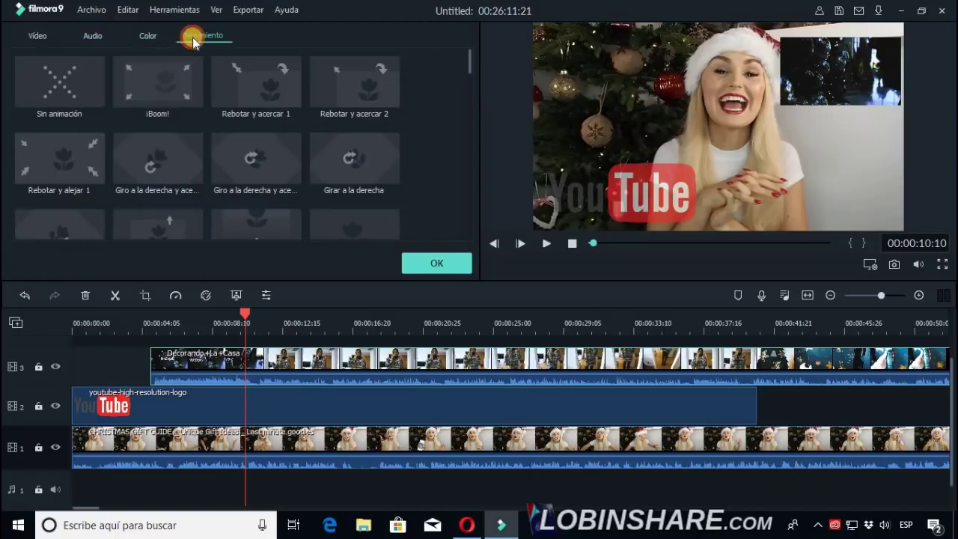
double_click(259, 171)
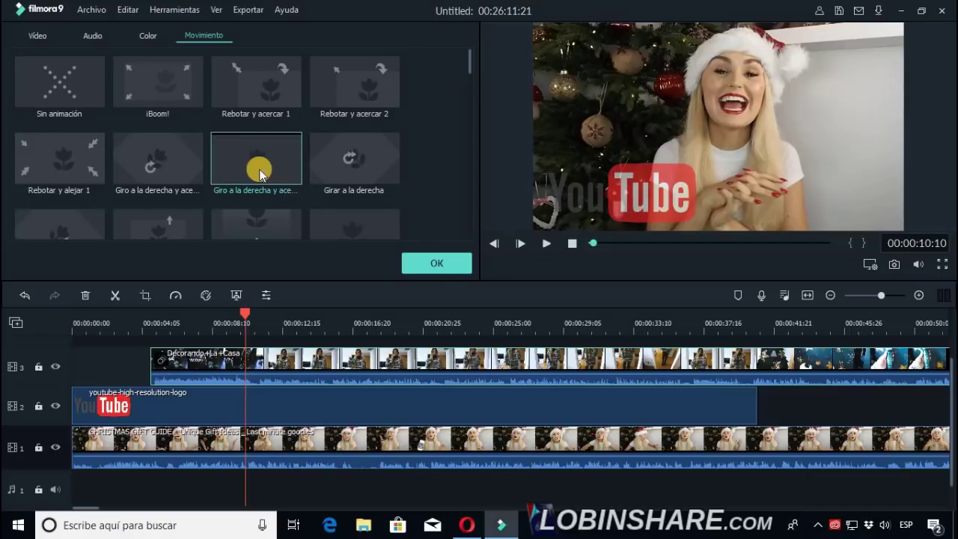
left_click(409, 264)
Step: Play the timeline from 00:00:02:02 to 00:00:11:23 to check the overlay clip's entrance animation
left_click(112, 327)
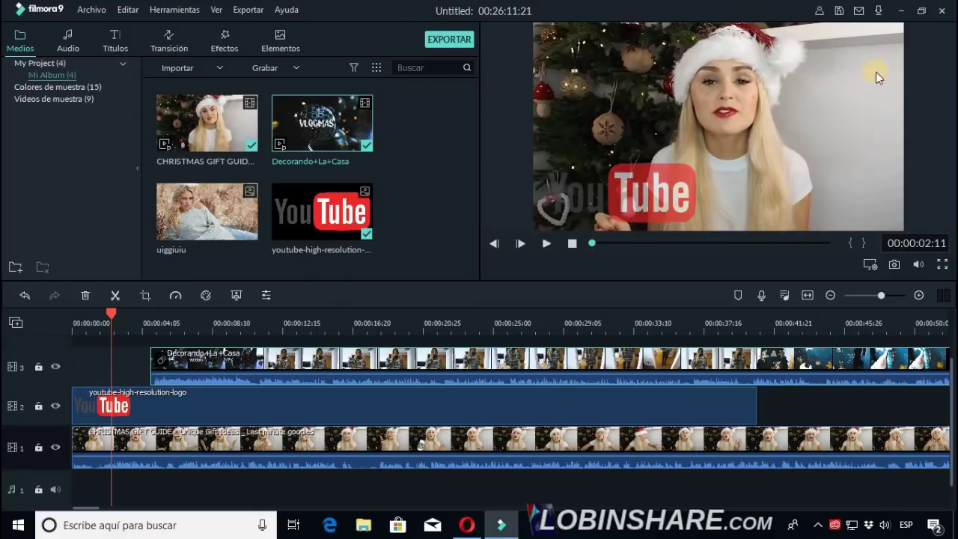
left_click(133, 329)
left_click(151, 327)
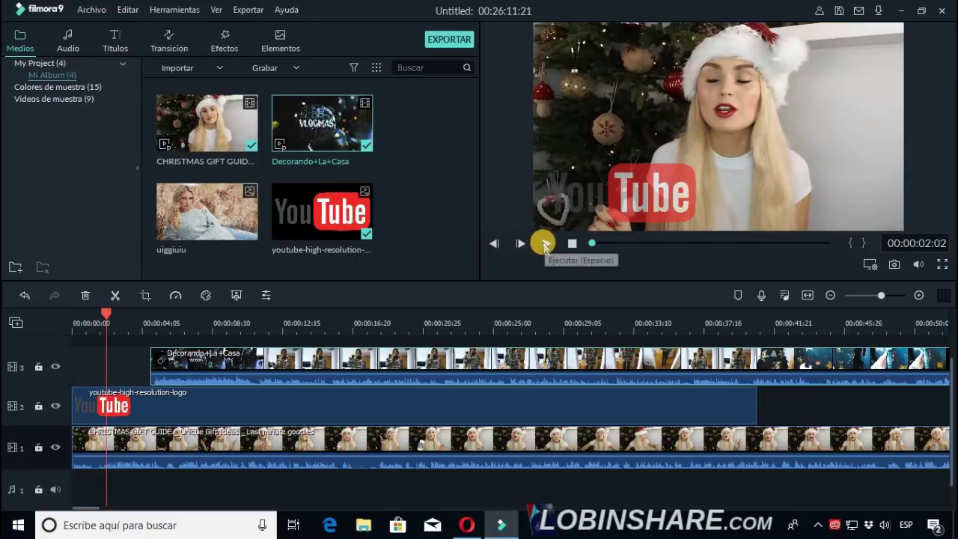
left_click(544, 244)
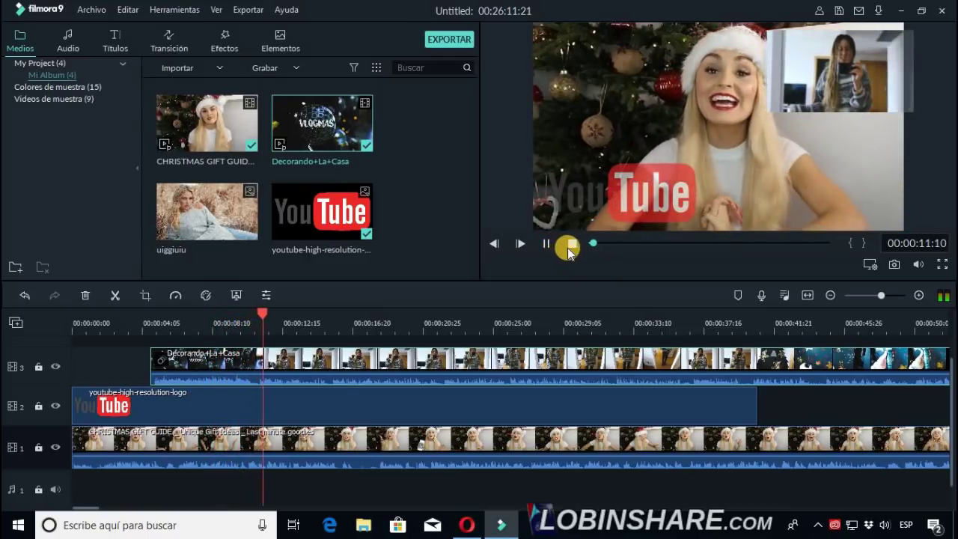
left_click(546, 245)
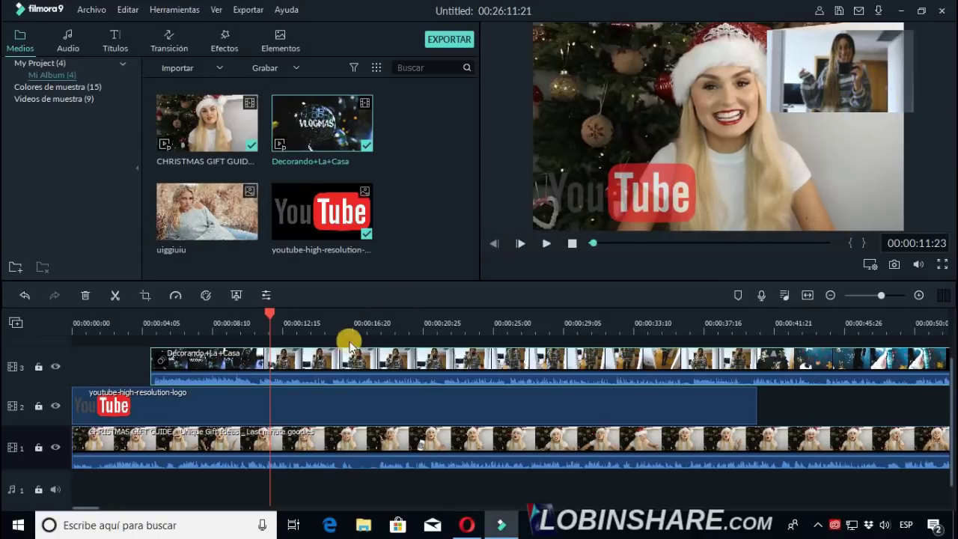
Step: Place the uiggiuiu image on a new video track 4 at about 7.2 seconds and preview it at 00:00:09:27
left_click(18, 327)
left_click(40, 333)
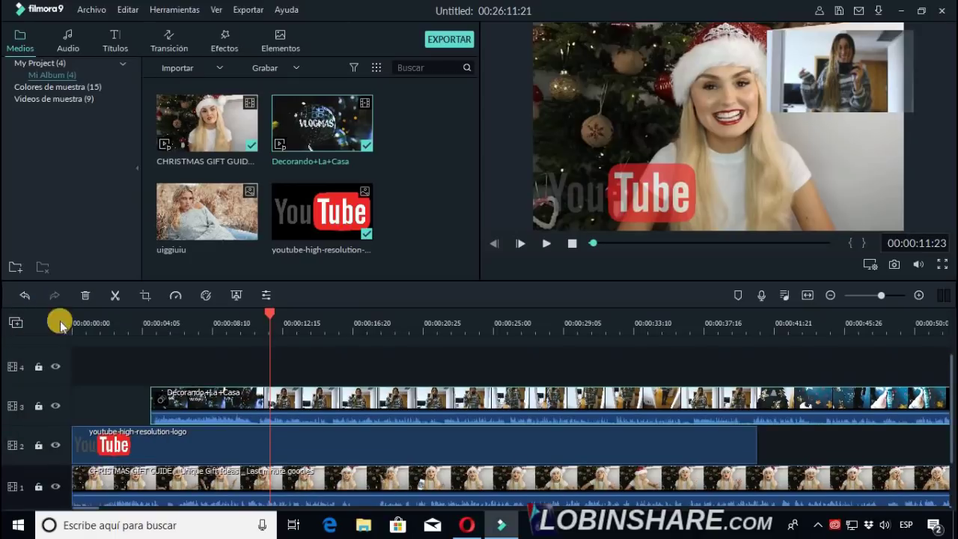
left_click(177, 236)
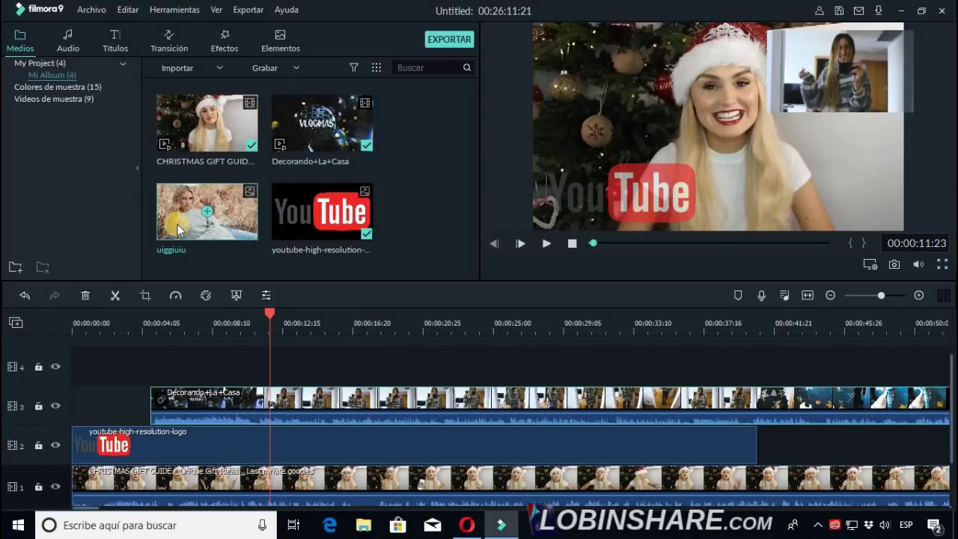
left_click_drag(177, 225, 195, 358)
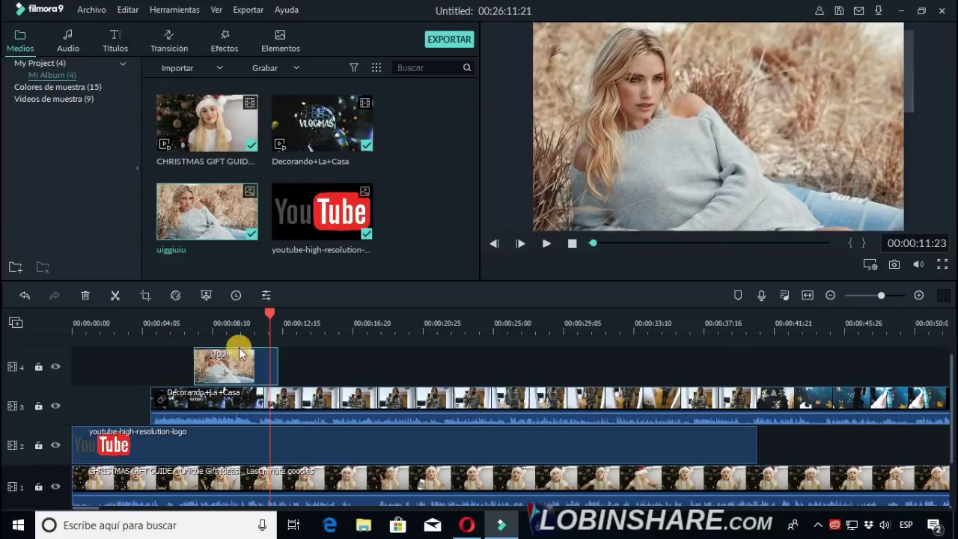
left_click(237, 322)
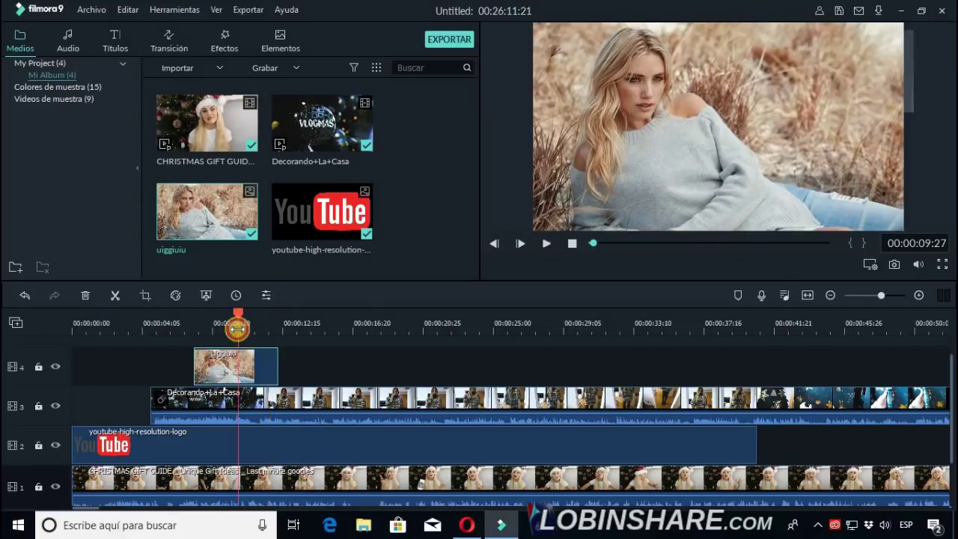
Step: Scale the uiggiuiu image on track 4 to 26.95% and move it to the upper-left corner of the video frame
double_click(222, 365)
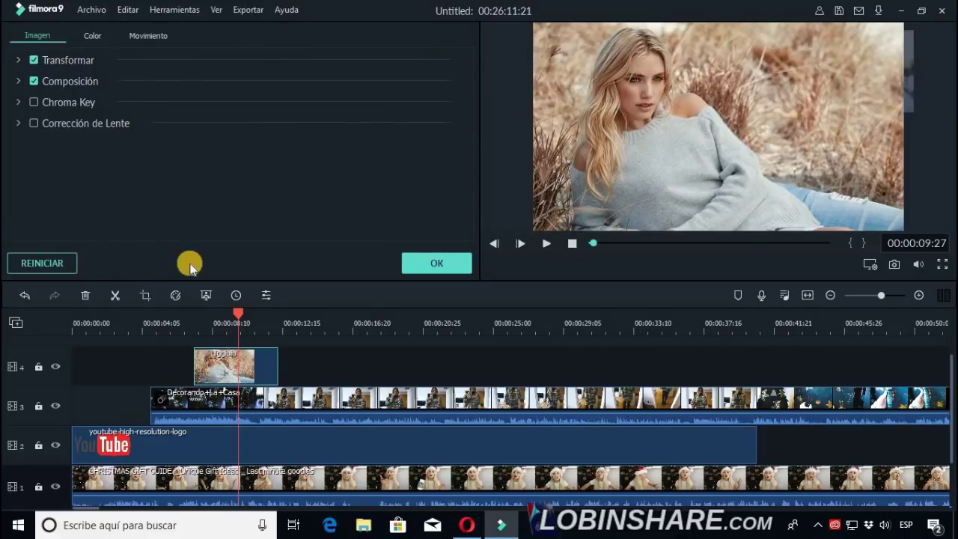
left_click(19, 60)
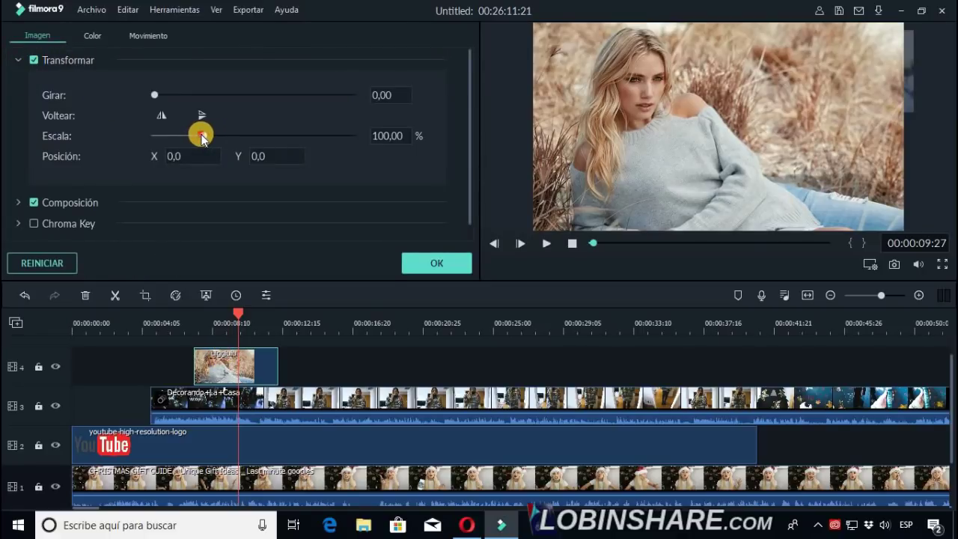
left_click_drag(201, 136, 166, 136)
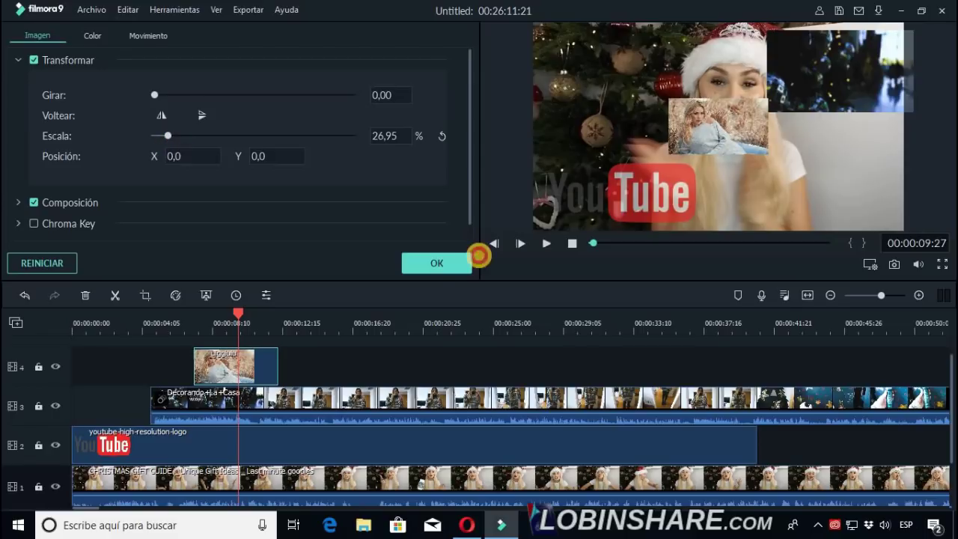
mouse_move(479, 255)
left_mouse_down()
mouse_move(428, 250)
mouse_move(449, 239)
mouse_move(506, 257)
mouse_move(496, 255)
left_mouse_up()
Step: Apply the "Rebotar y alejar 1" motion preset to the uiggiuiu image and accept its clip settings
left_click(153, 34)
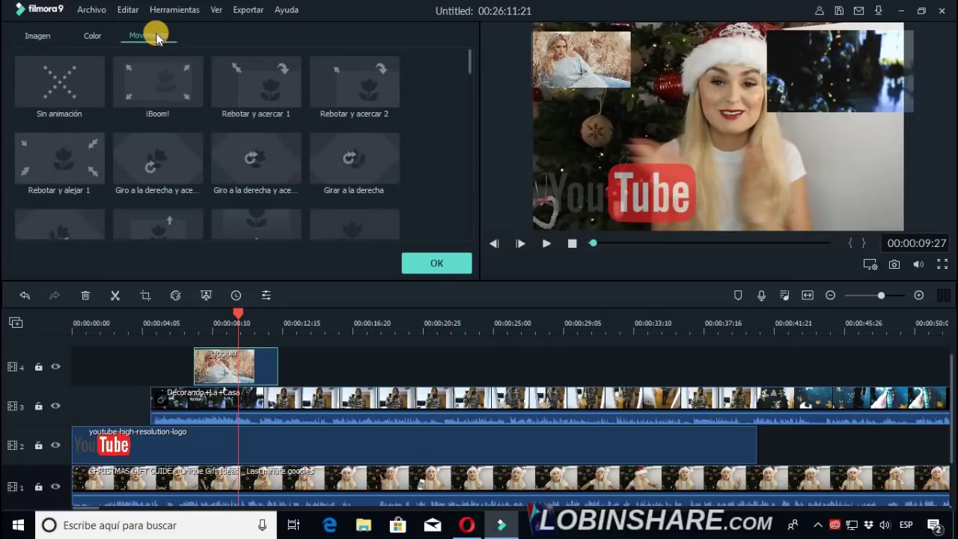
double_click(87, 172)
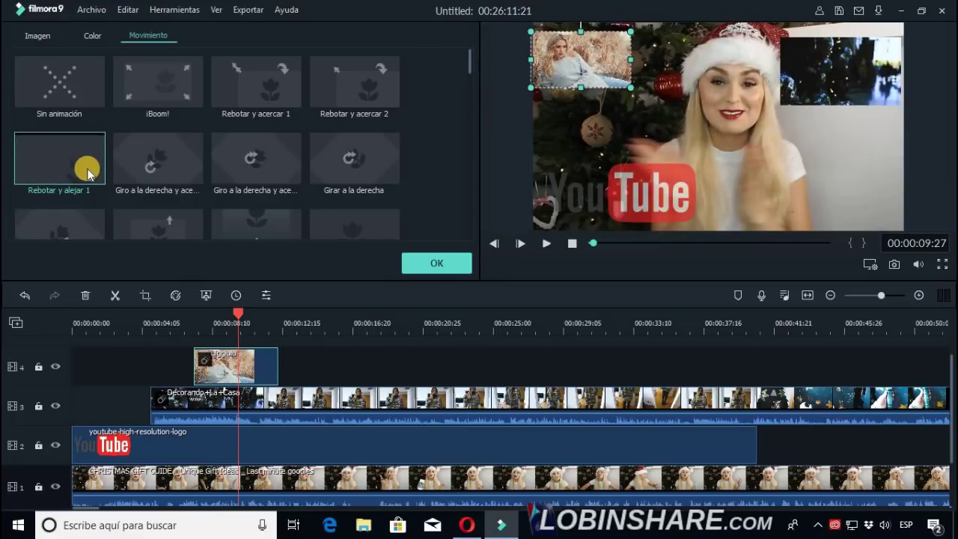
left_click(413, 263)
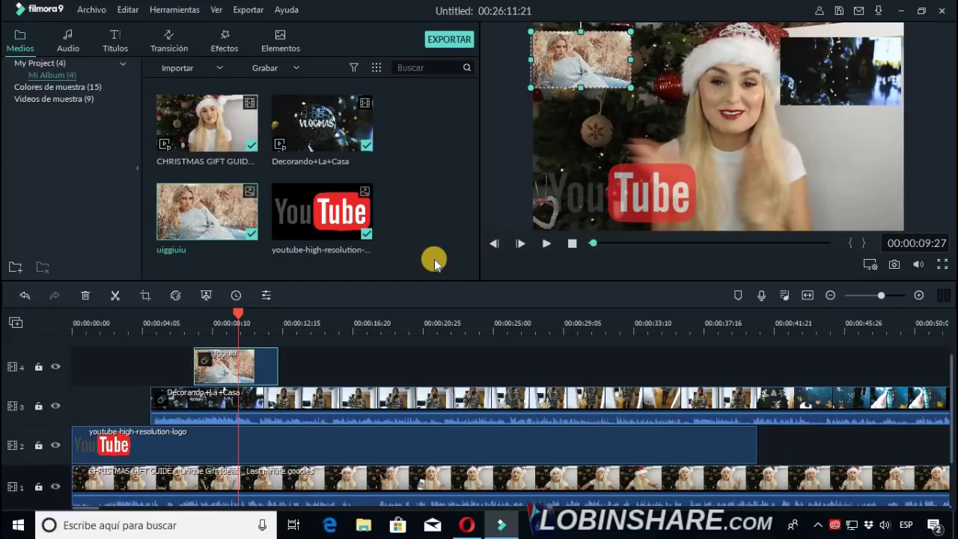
left_click(626, 207)
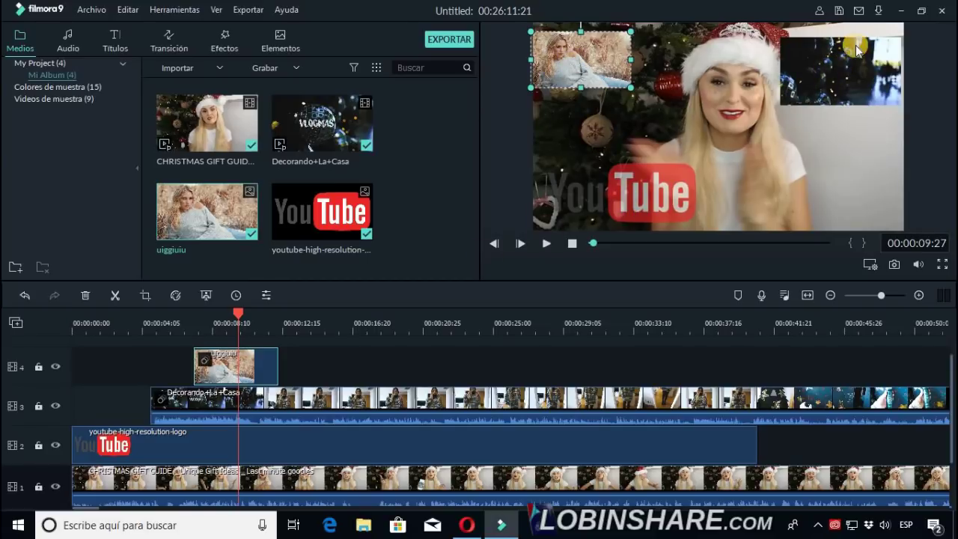